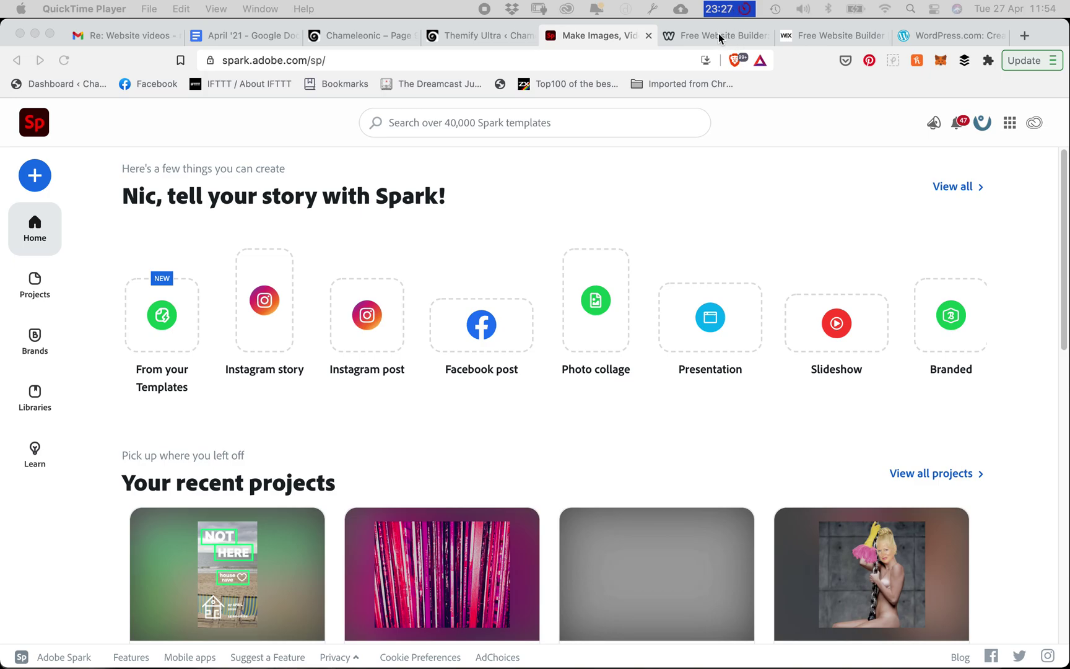
Look over the Weebly, Wix and WordPress.com home pages as website builder options
left_click(701, 36)
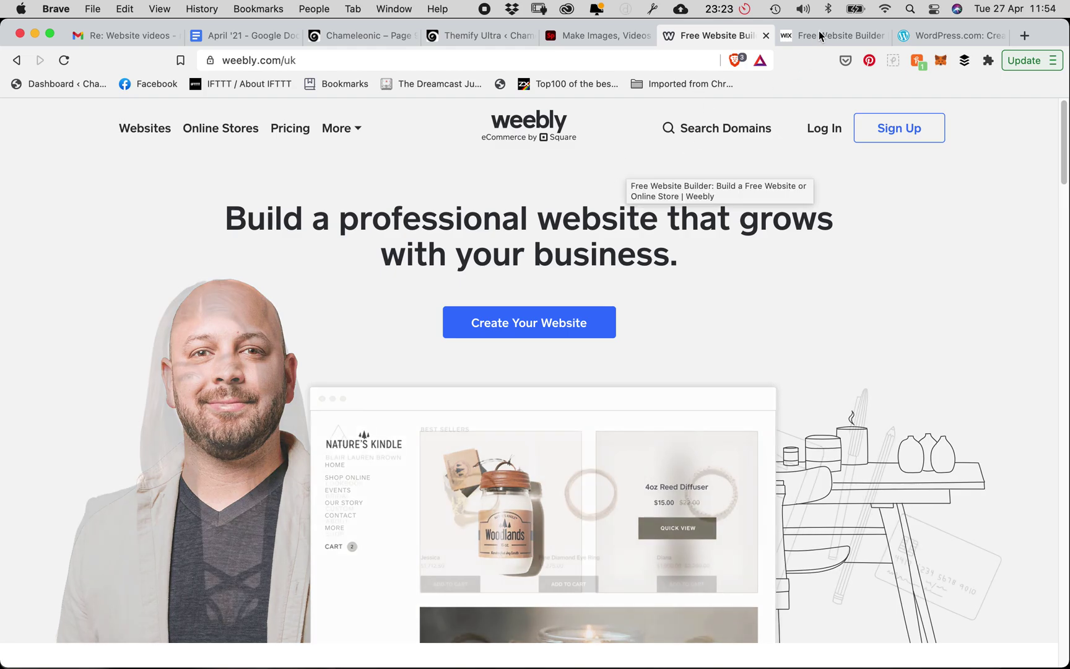
left_click(822, 38)
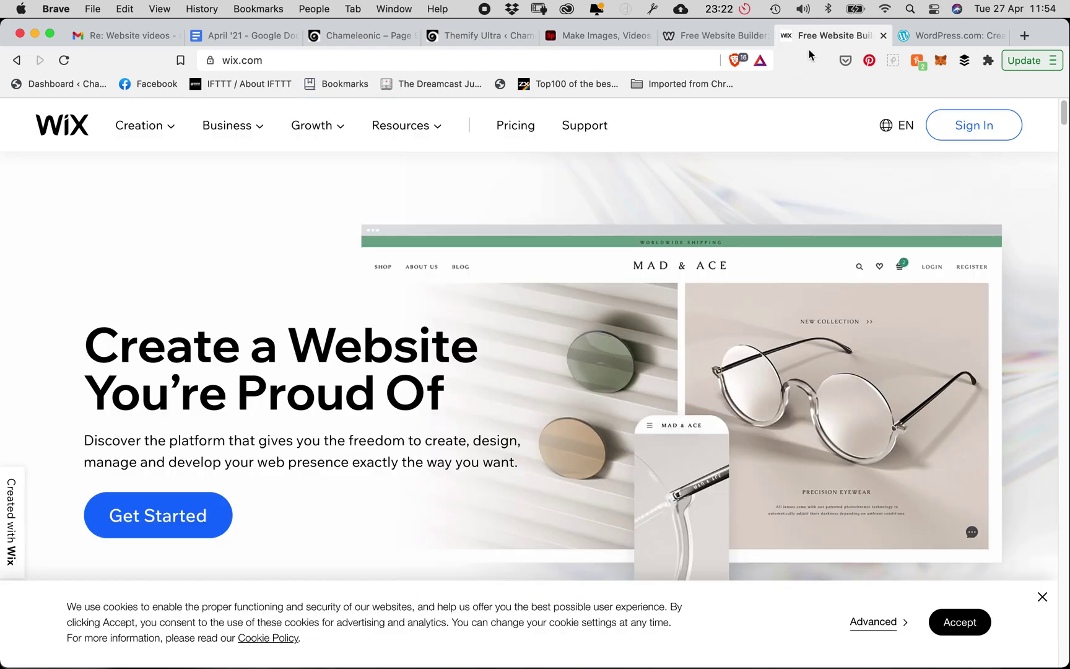
left_click(935, 35)
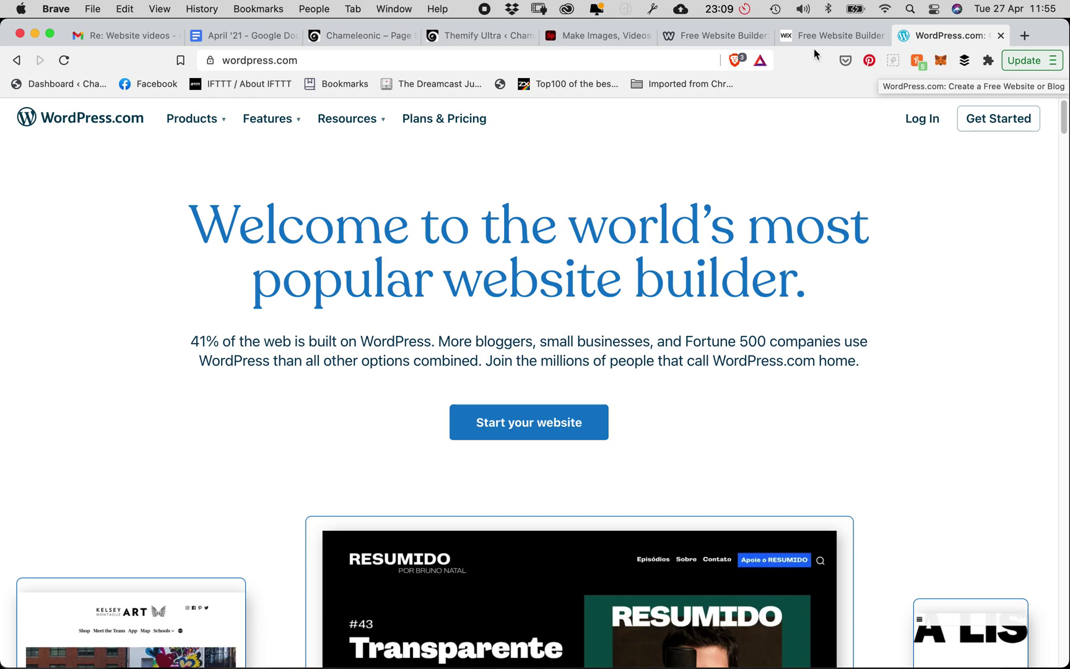
left_click(820, 32)
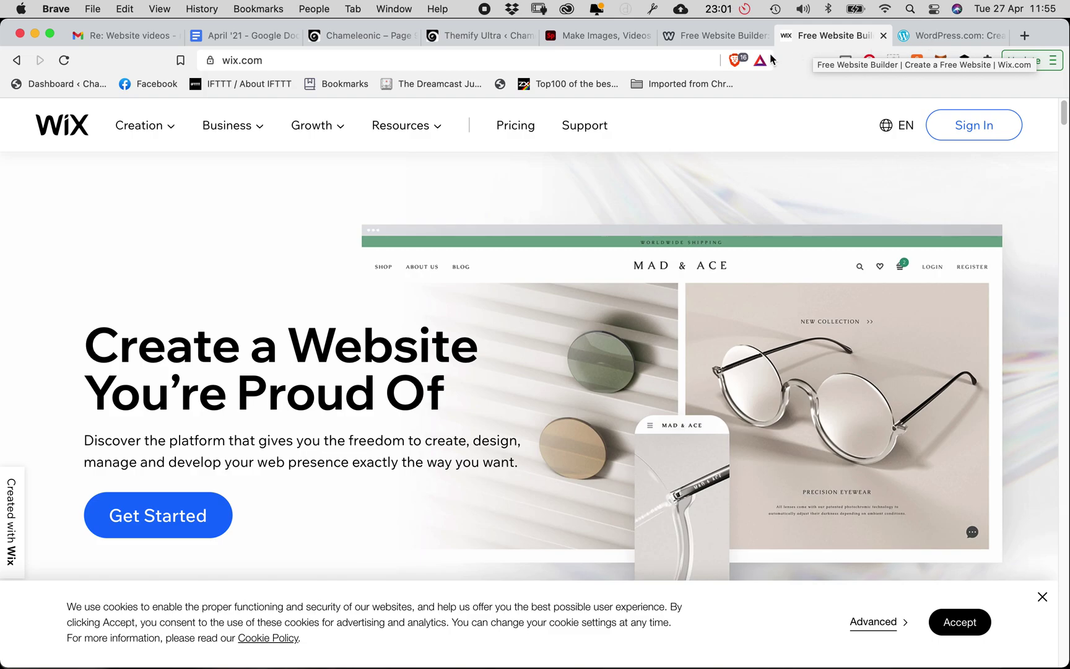
left_click(724, 36)
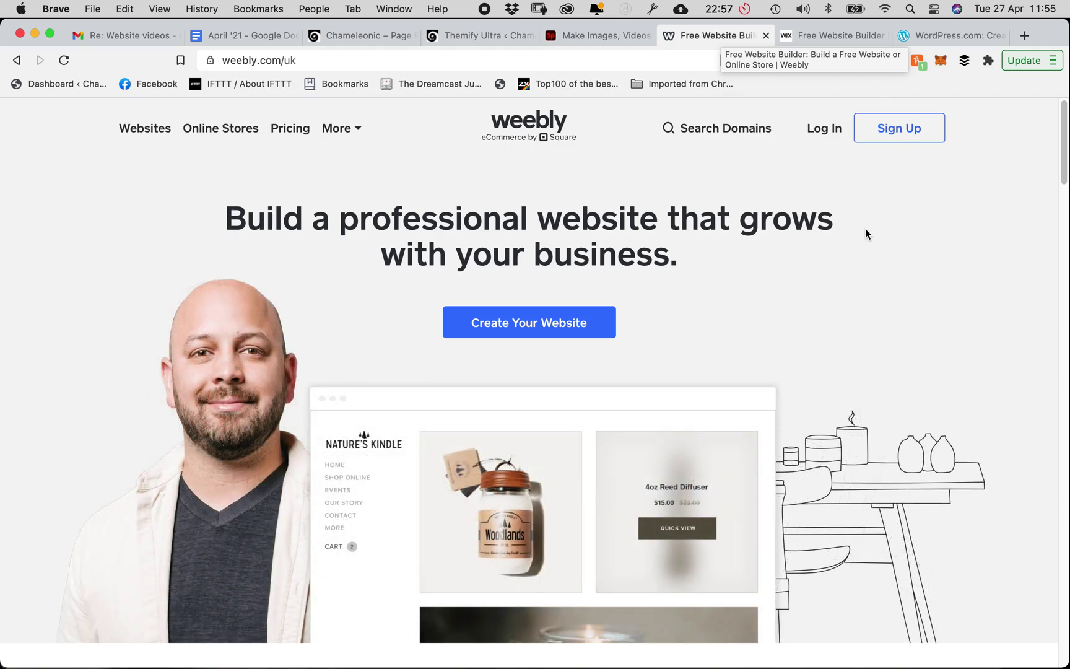
left_click(953, 35)
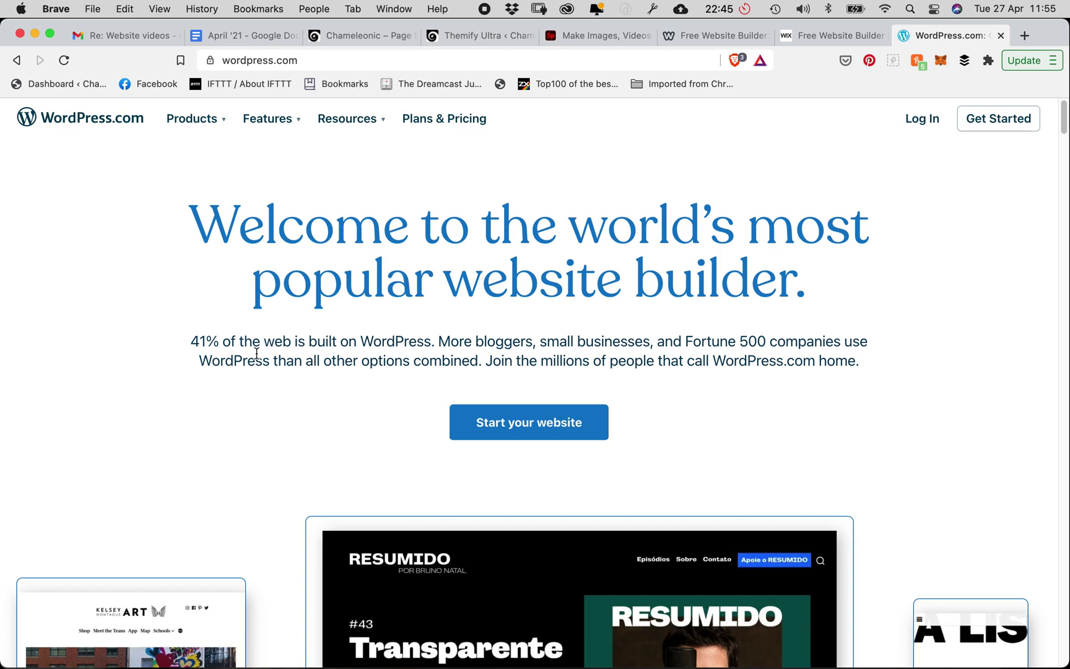
Switch to Adobe Spark and create a new web page project
left_click(609, 35)
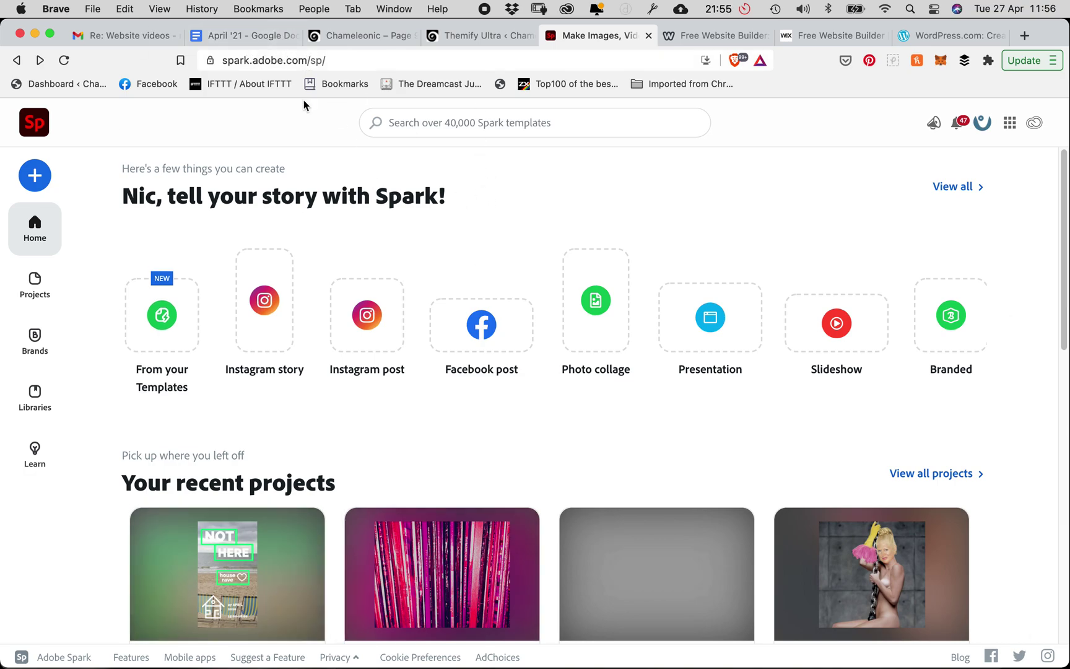
left_click(34, 178)
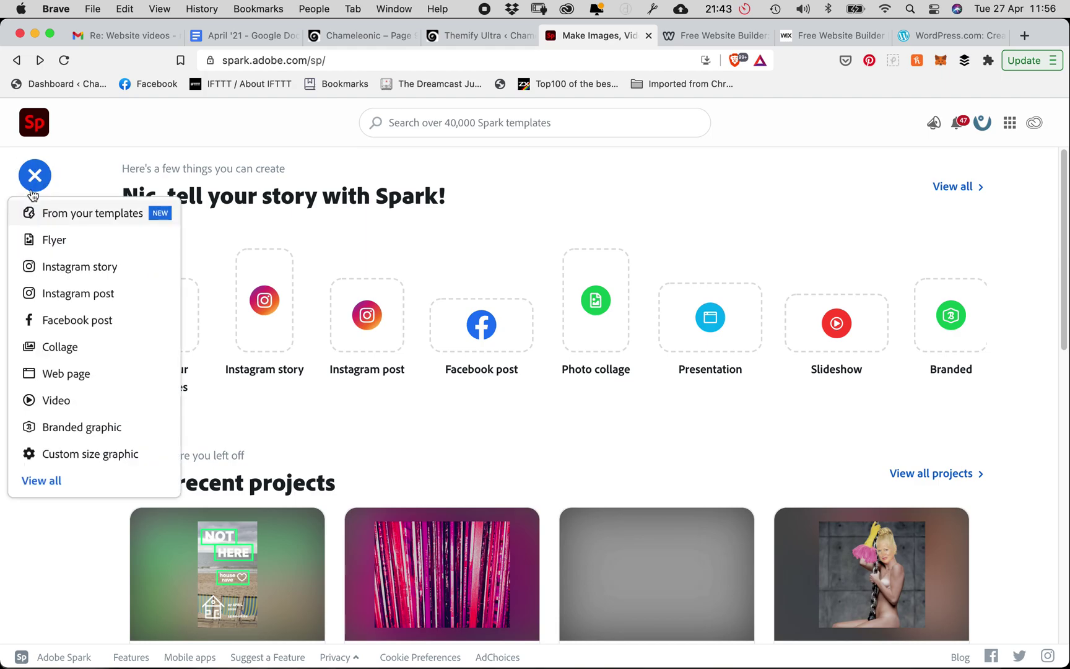
left_click(66, 374)
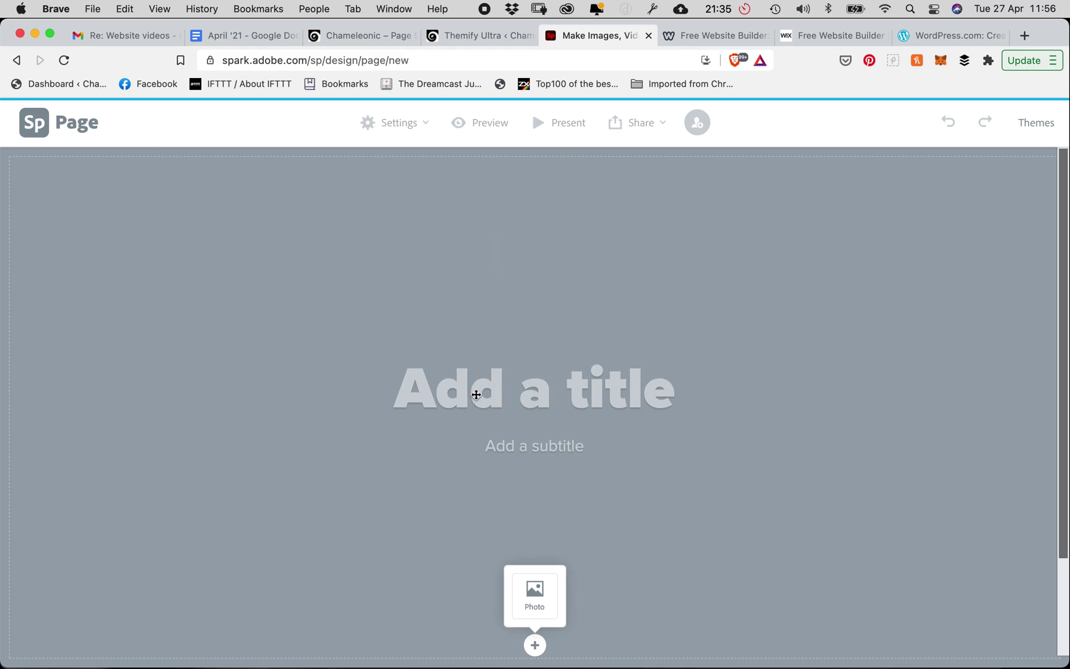
Enter the page title as DRUNKEN MISSORDERLY, with a space between the two words
left_click(478, 391)
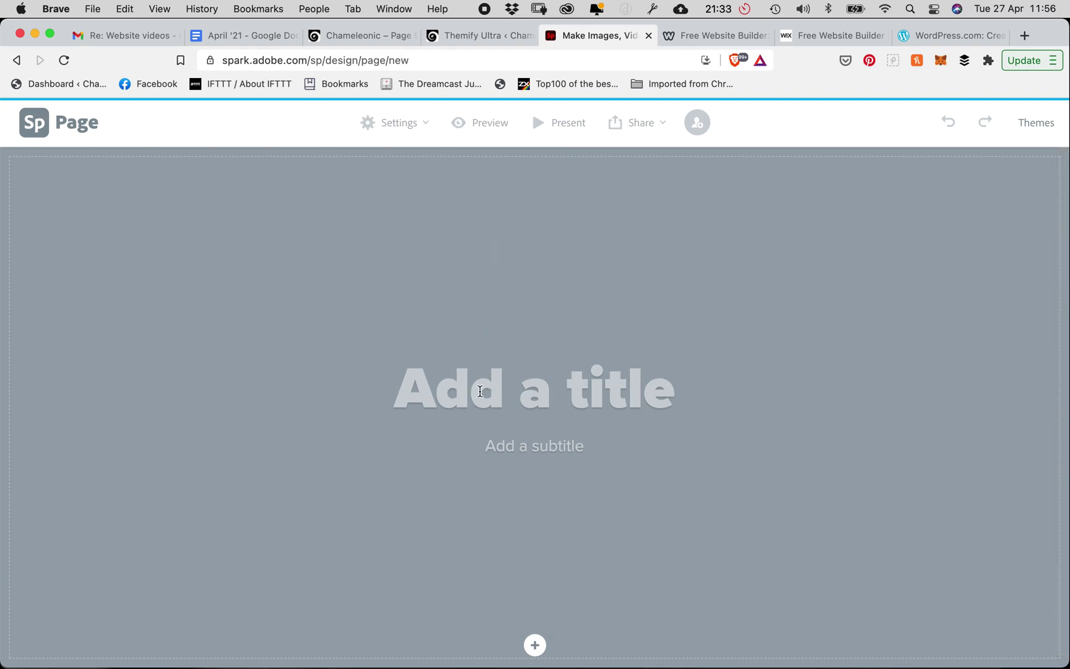
type("DRUK")
key("BackSpace")
type("NKENI")
key("BackSpace")
type("I")
key("BackSpace")
type("MISSO")
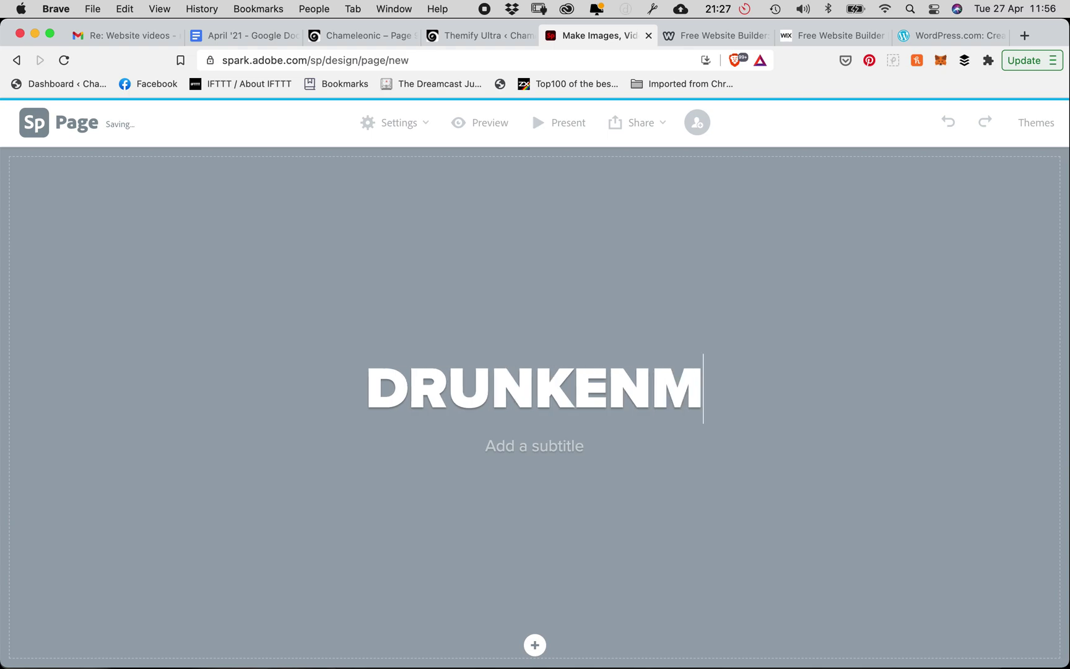
type("ERLY")
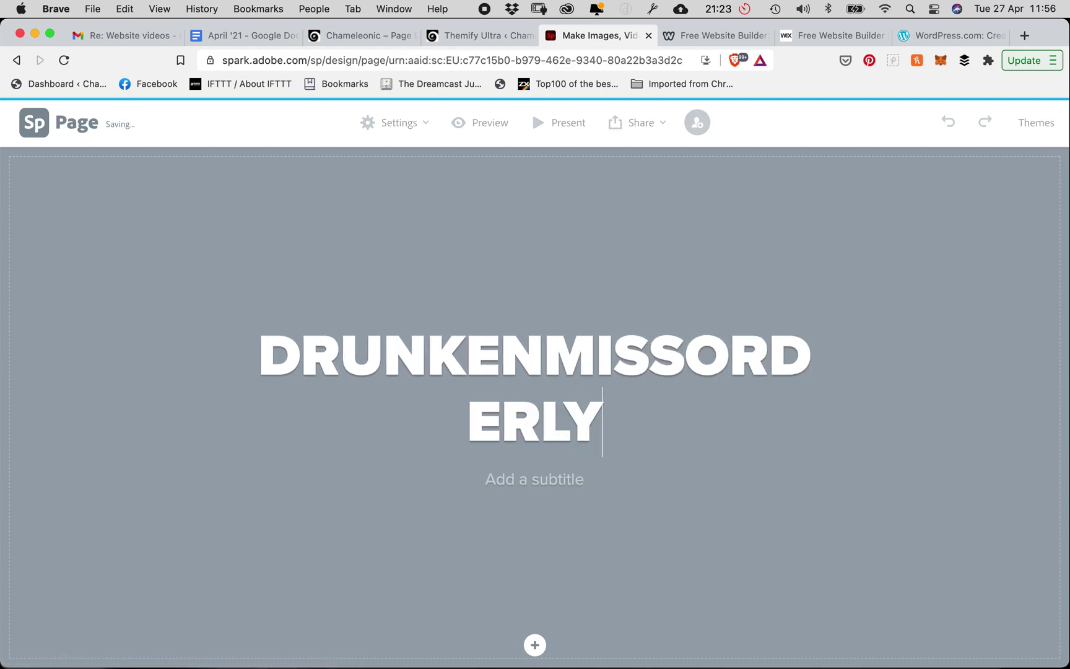
left_click(545, 356)
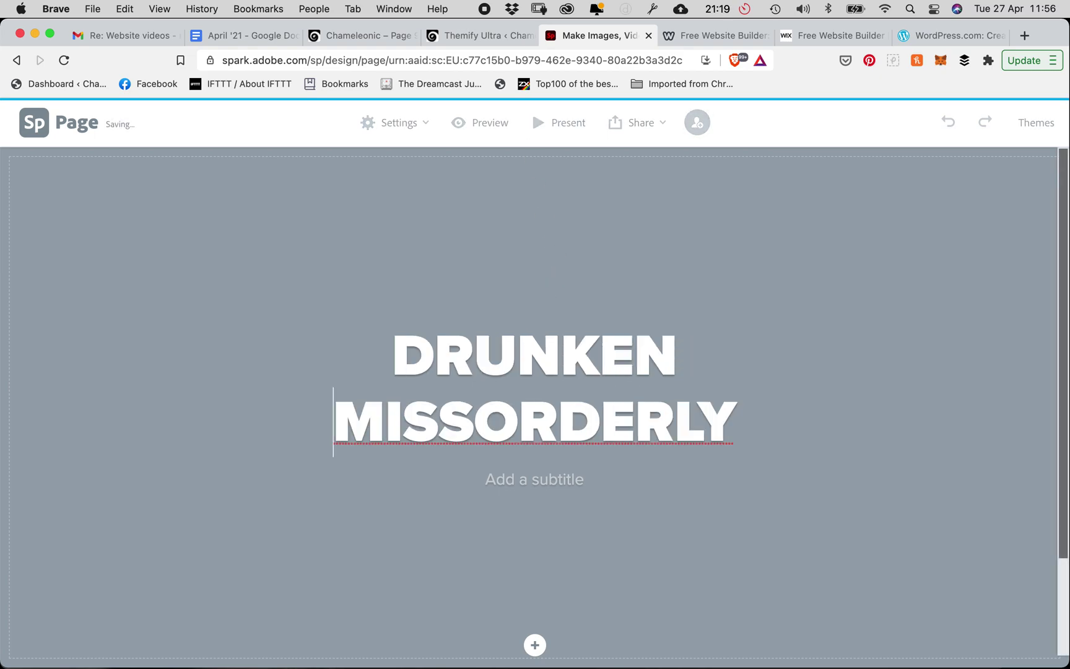
Enter the subtitle BREAKING BRAINS SINCE 1984 under the page title
left_click(486, 479)
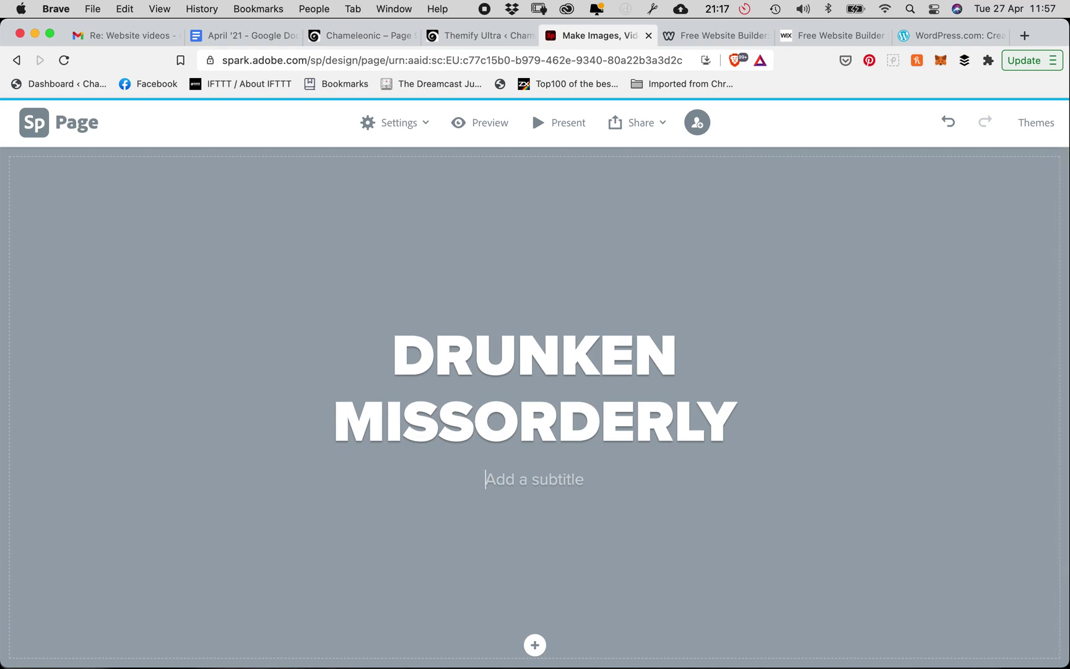
type("BRAKING")
key("BackSpace")
key("BackSpace")
key("BackSpace")
key("BackSpace")
key("BackSpace")
type("EAK")
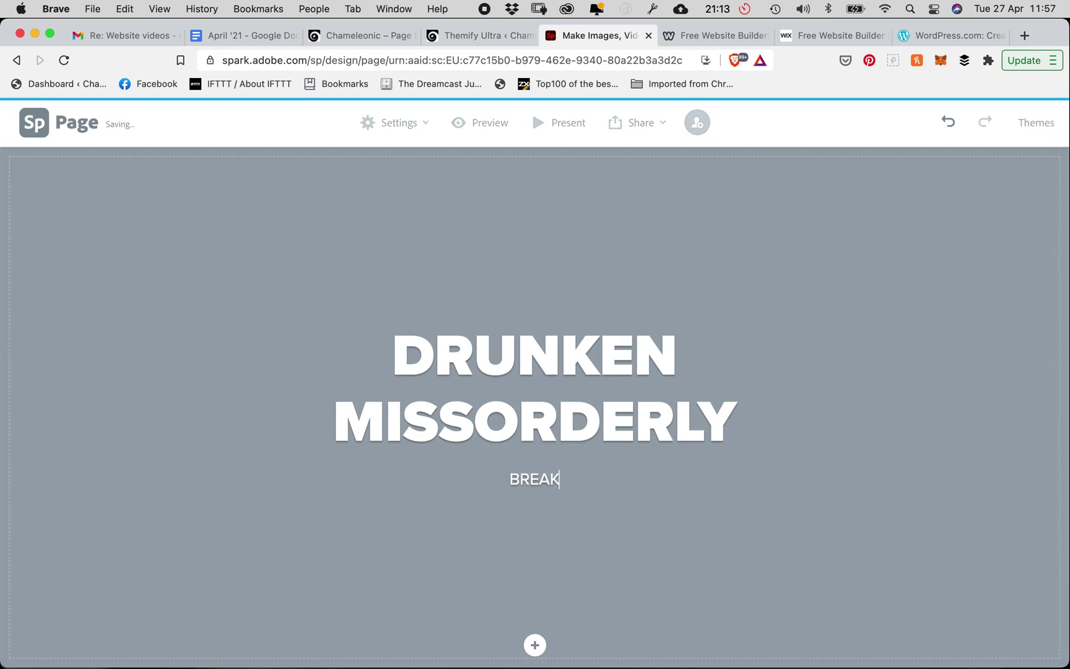
type("ING BR")
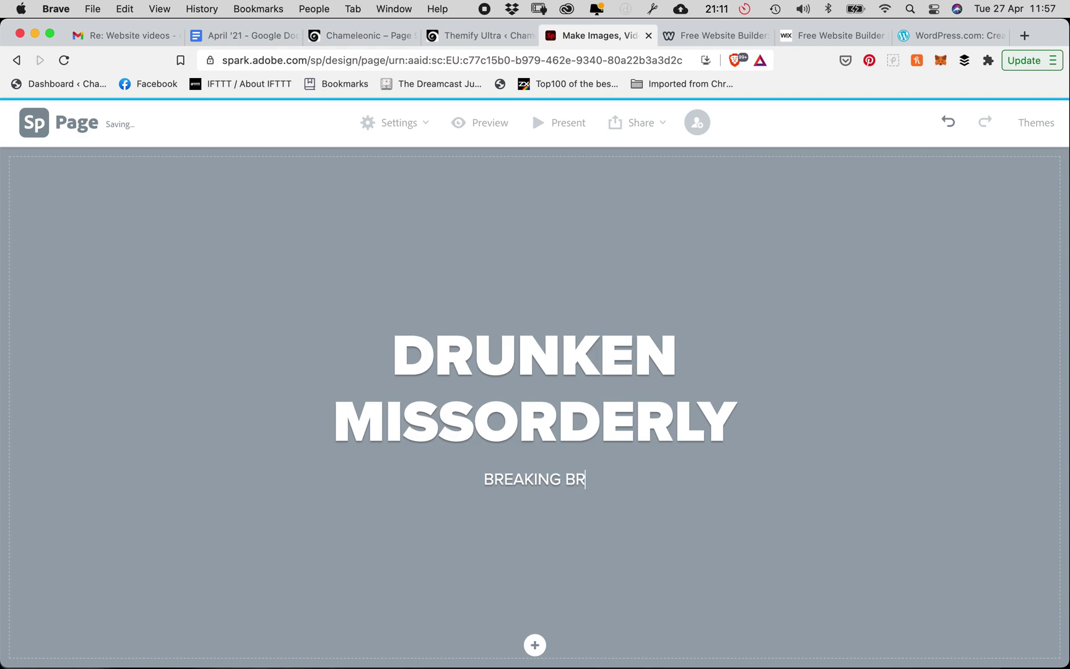
type("AINS SINX")
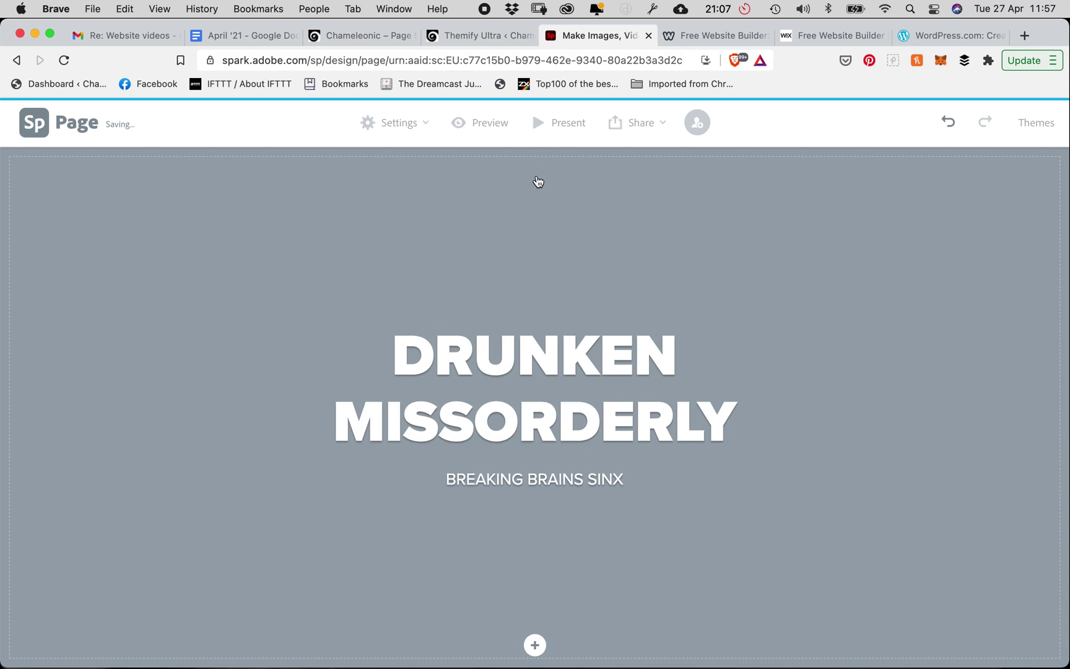
left_click(617, 479)
left_click(620, 478)
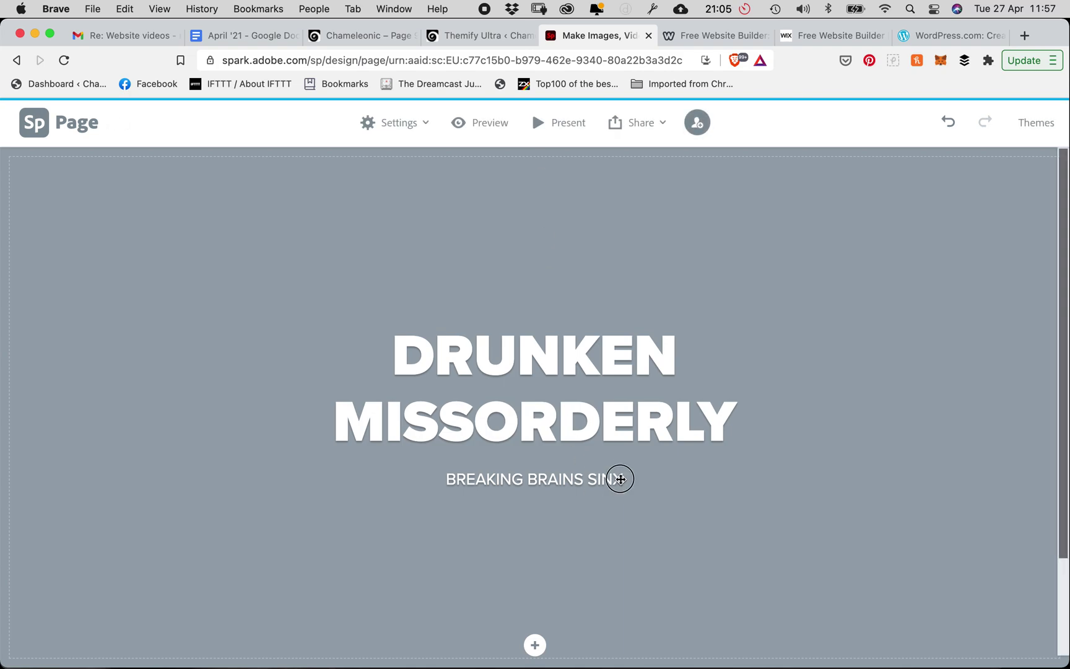
key("BackSpace")
type("CE 1984")
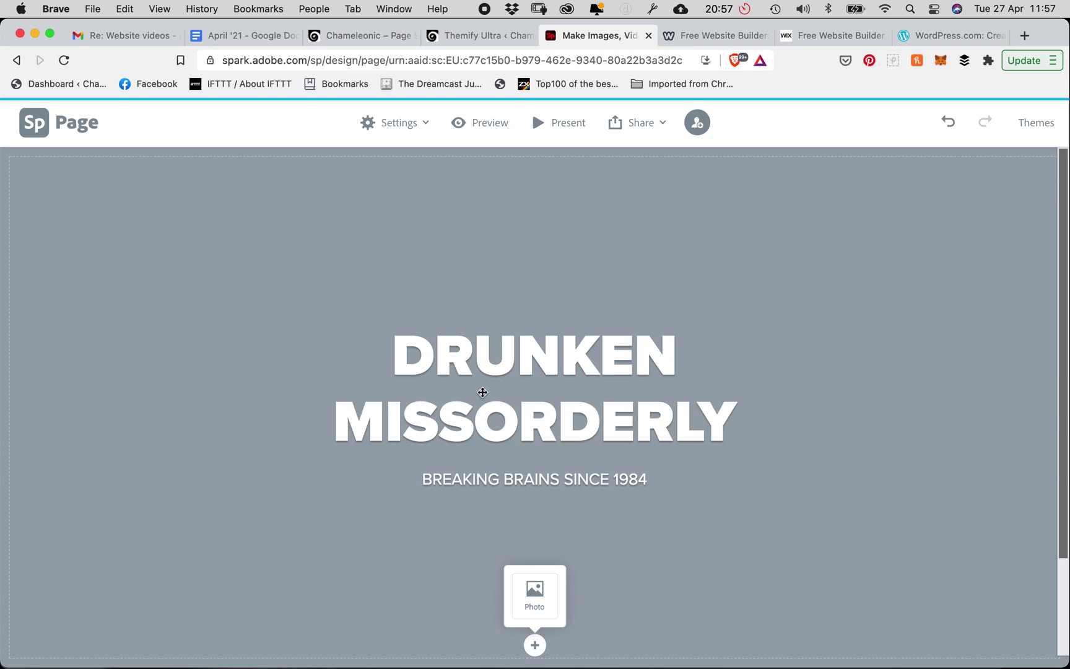
mouse_move(481, 406)
left_mouse_down()
mouse_move(475, 291)
mouse_move(486, 421)
left_mouse_up()
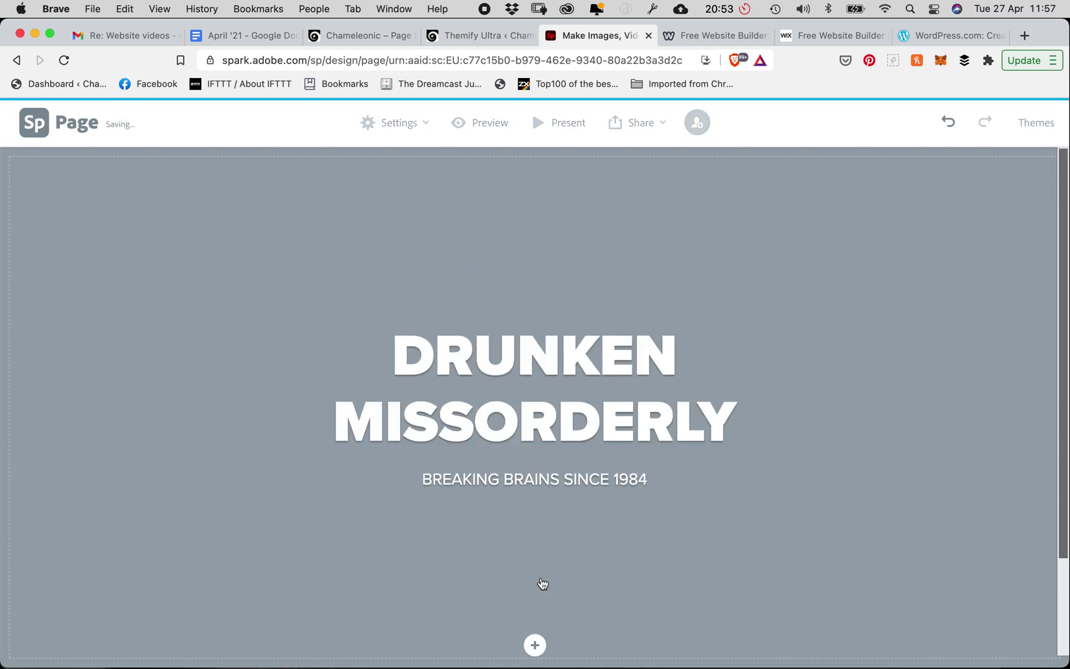
Try to upload DMO logo.png from the ZiaTorta folder as the title section's photo
left_click(535, 644)
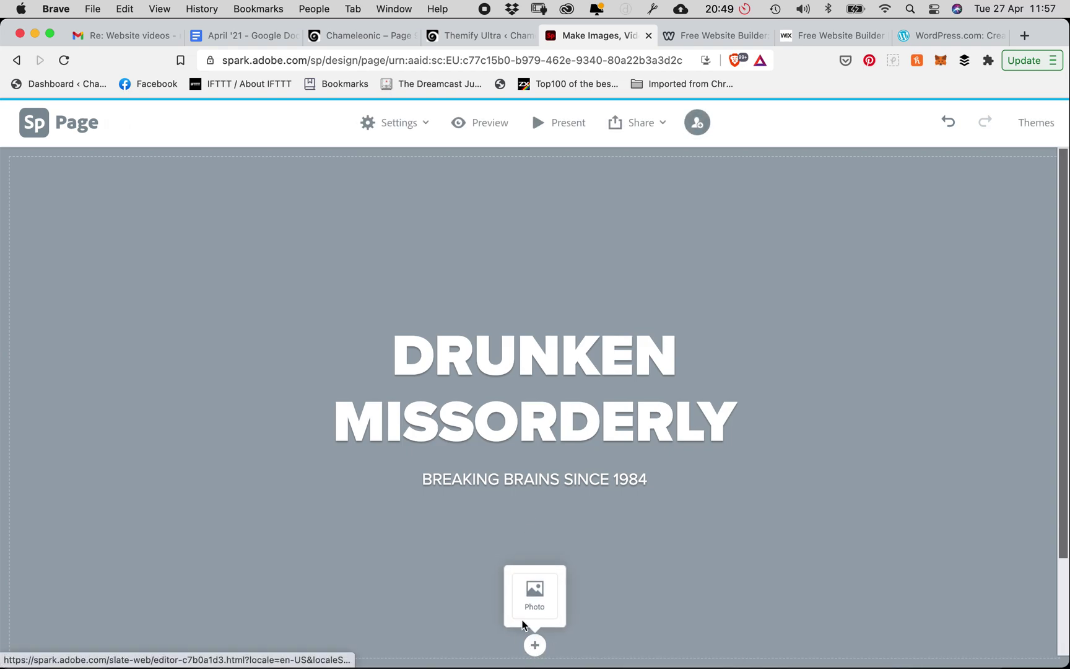
left_click(525, 596)
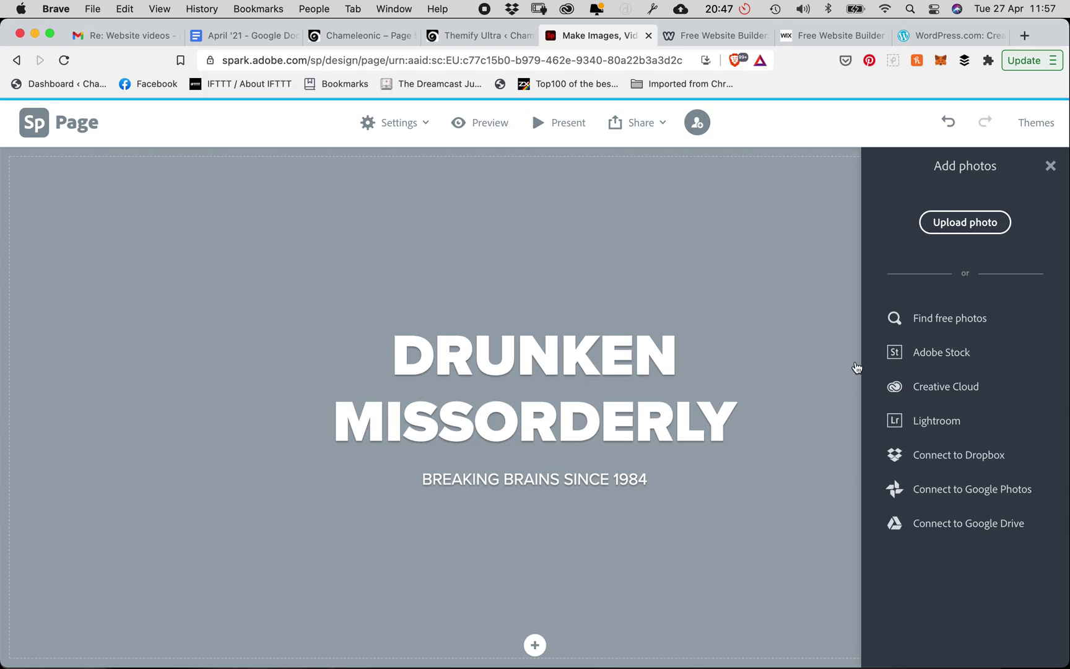
left_click(951, 220)
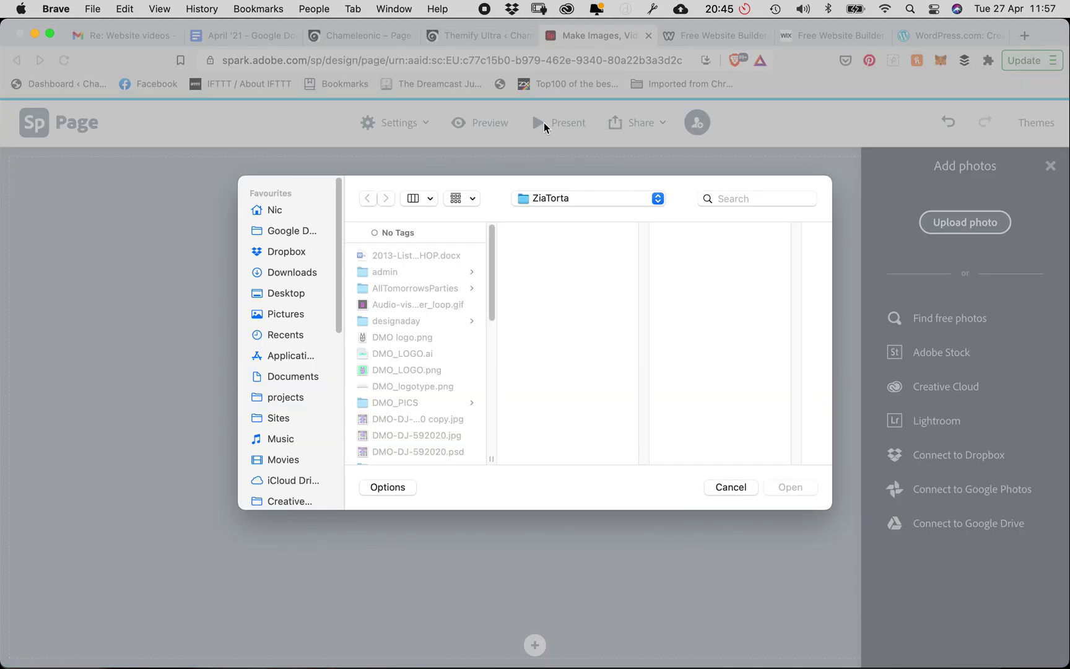
left_click(299, 374)
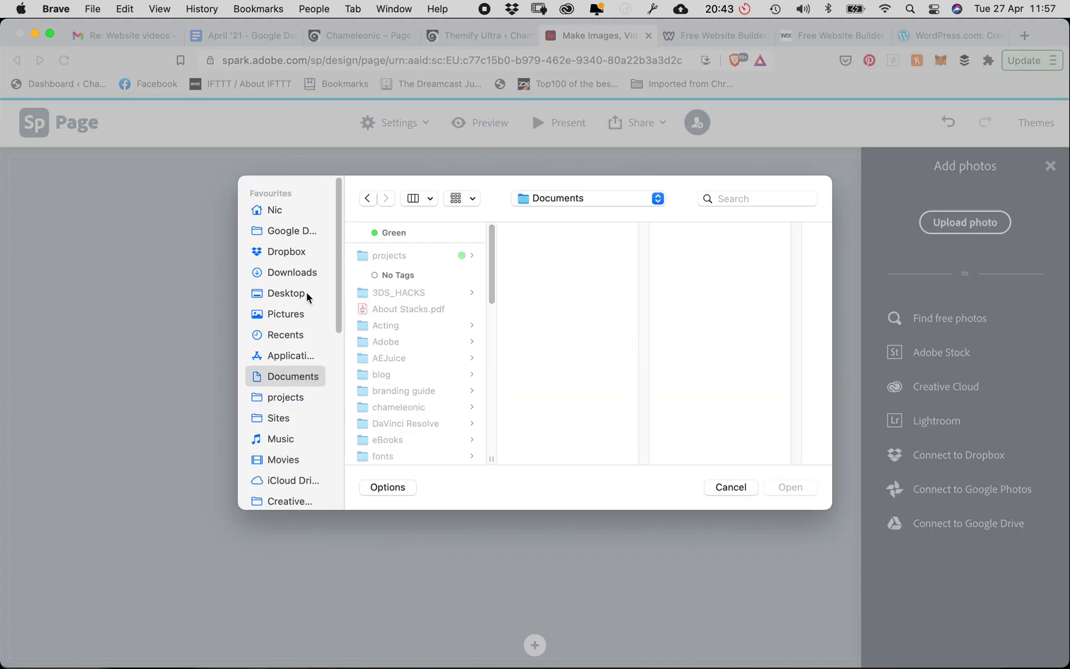
left_click(366, 198)
mouse_move(490, 239)
left_mouse_down()
mouse_move(494, 377)
mouse_move(490, 249)
left_mouse_up()
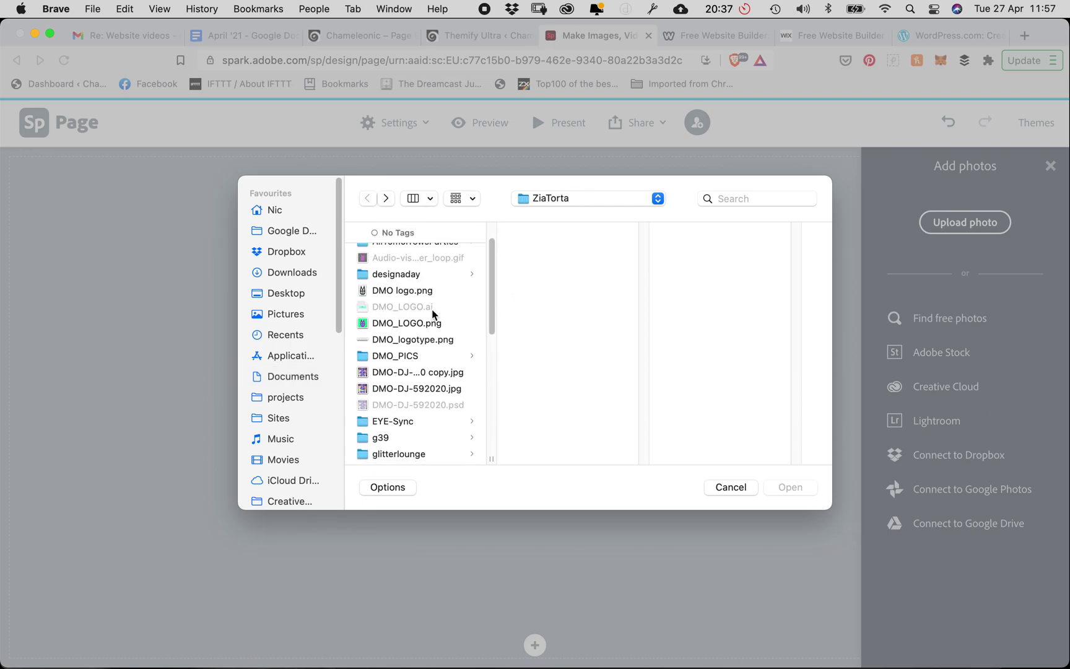
left_click(425, 293)
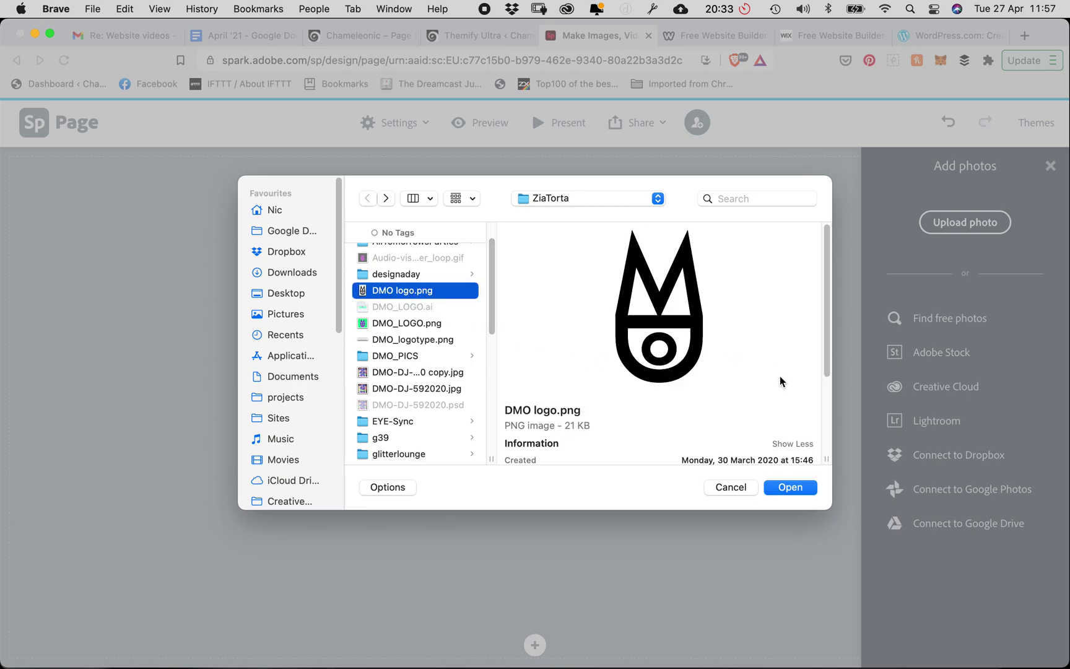
left_click(800, 488)
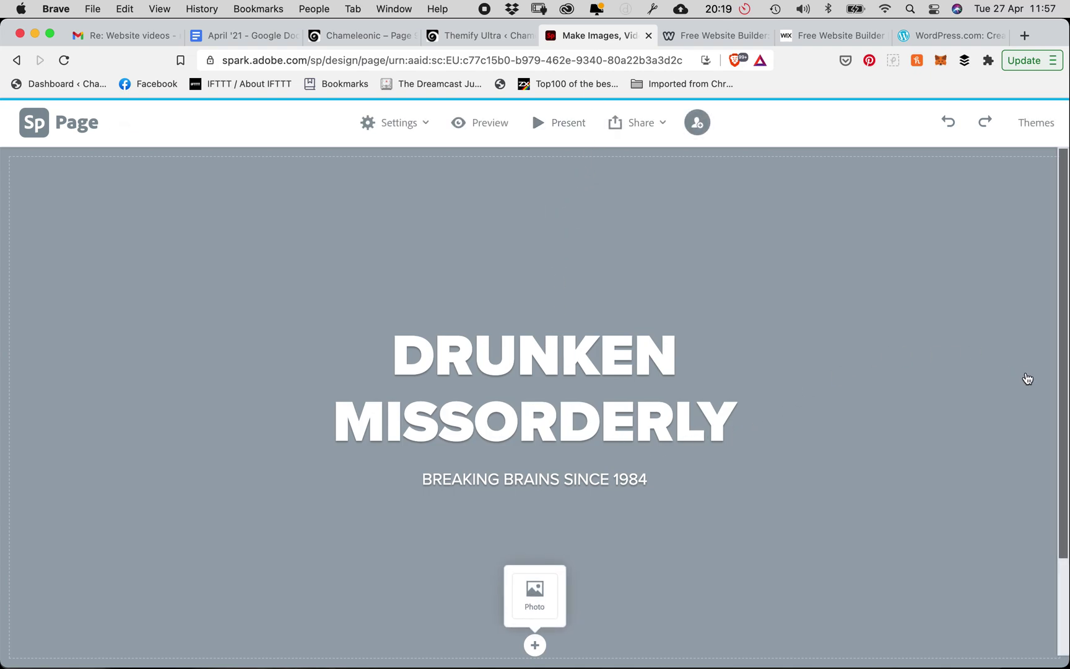
Switch to Finder and open DMO logo.png from the ZiaTorta folder in Preview
left_click_drag(1063, 371, 1060, 503)
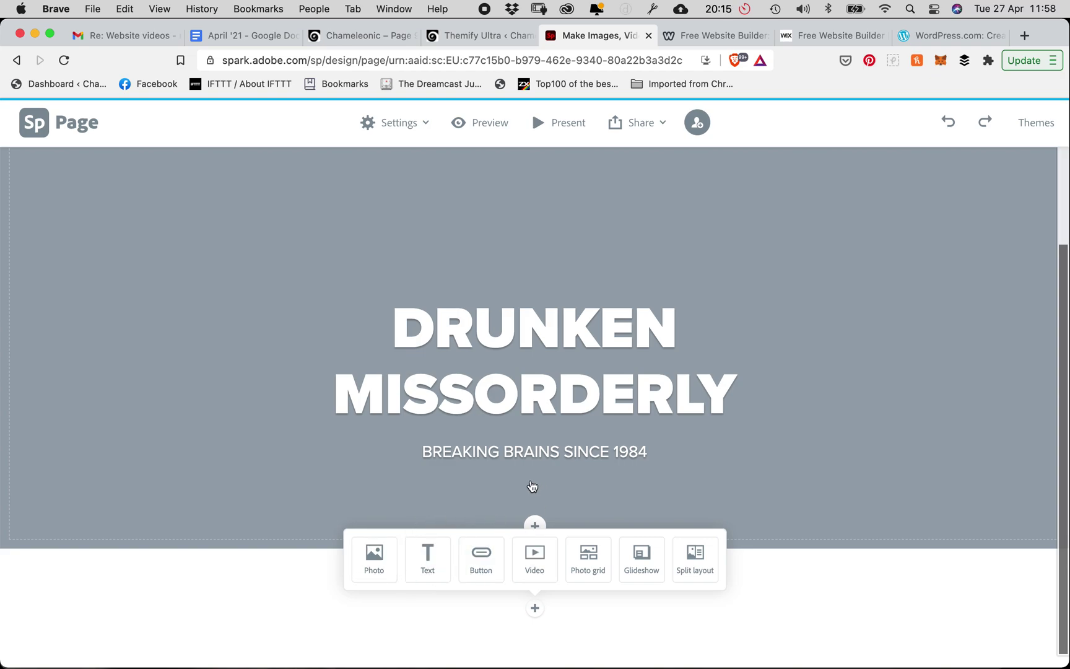
scroll(530, 498, "up", 2)
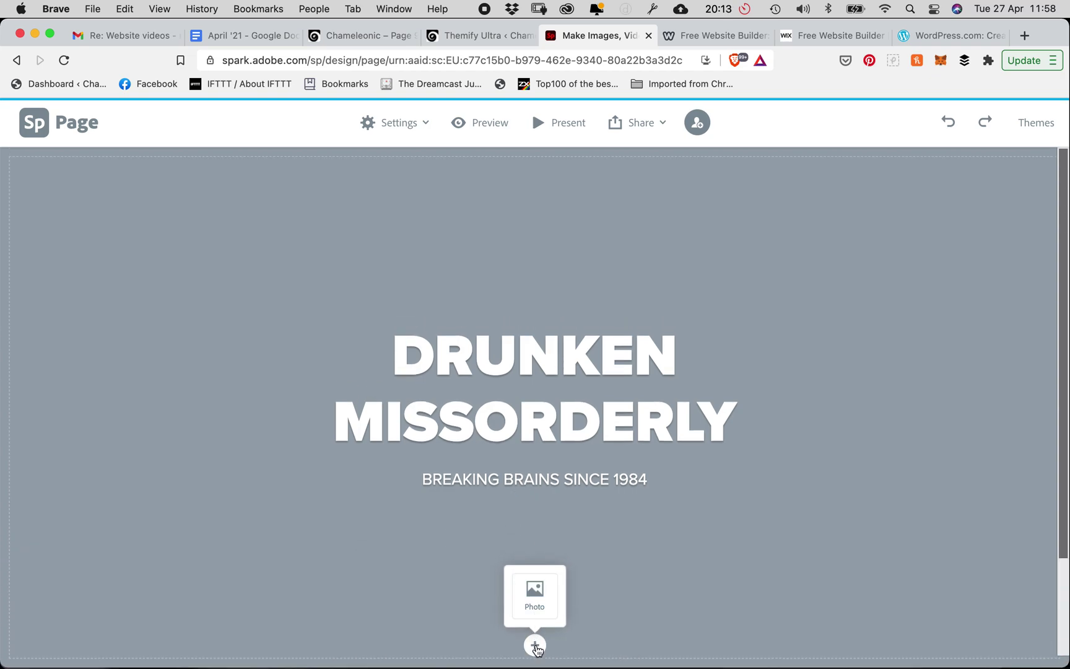
key("super+Tab")
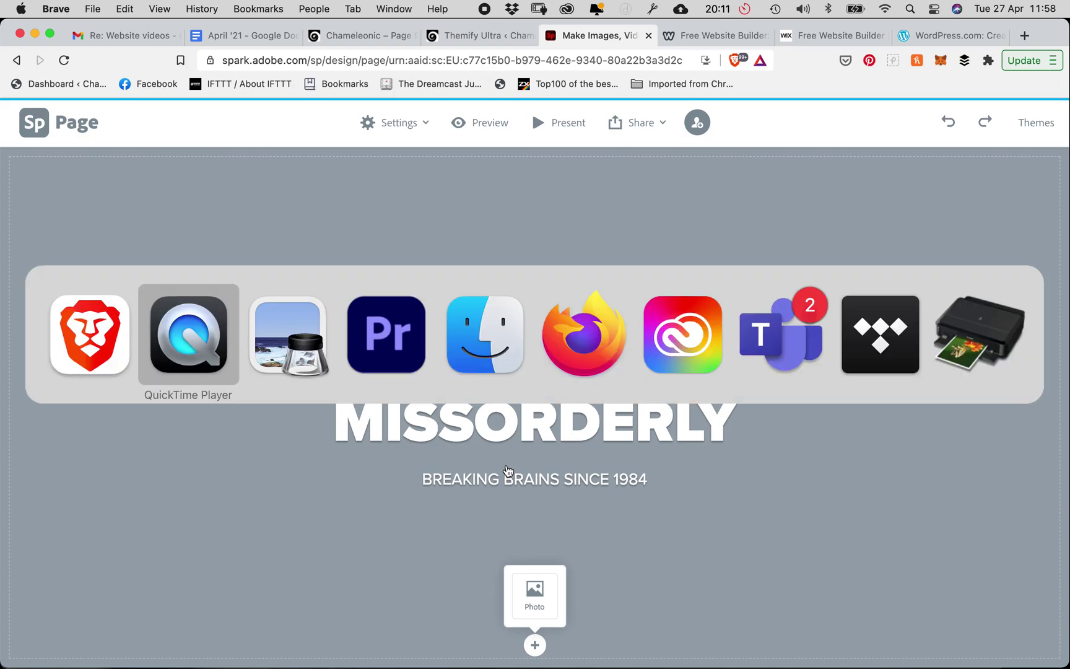
key("super+Tab")
key("super+Tab")
key("super+Tab")
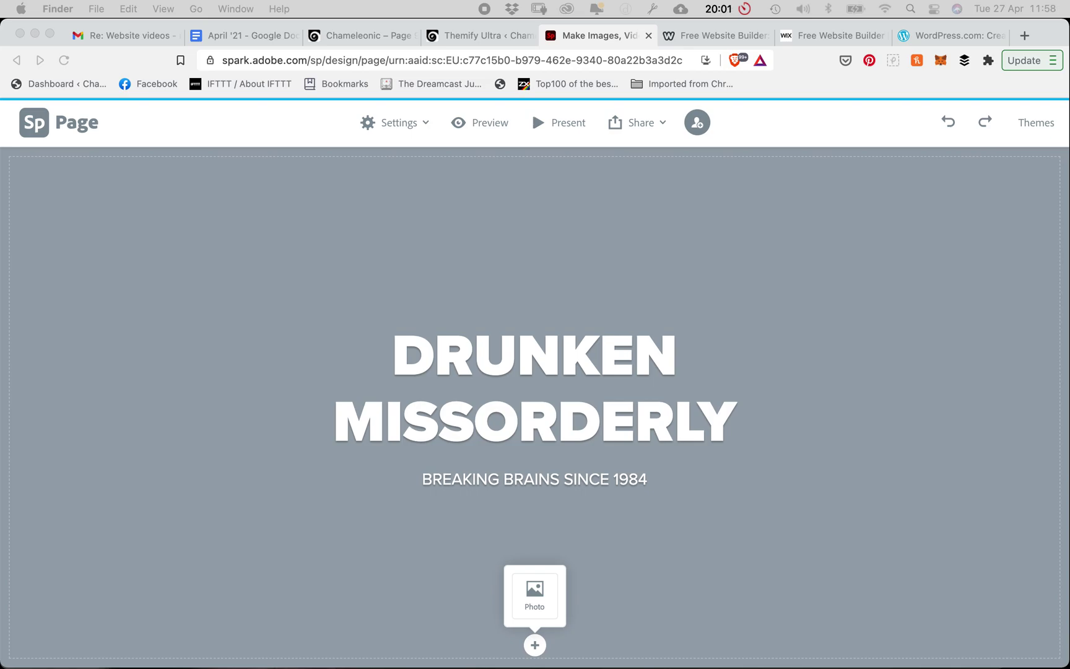
left_click_drag(546, 0, 545, 124)
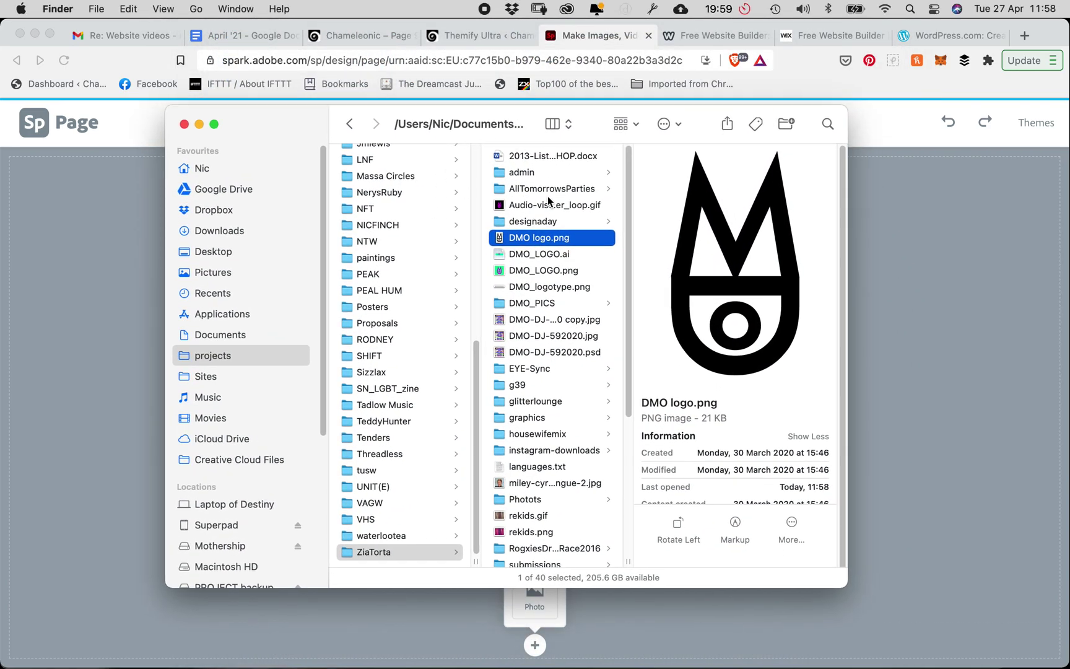
left_click(500, 238)
left_click(501, 240)
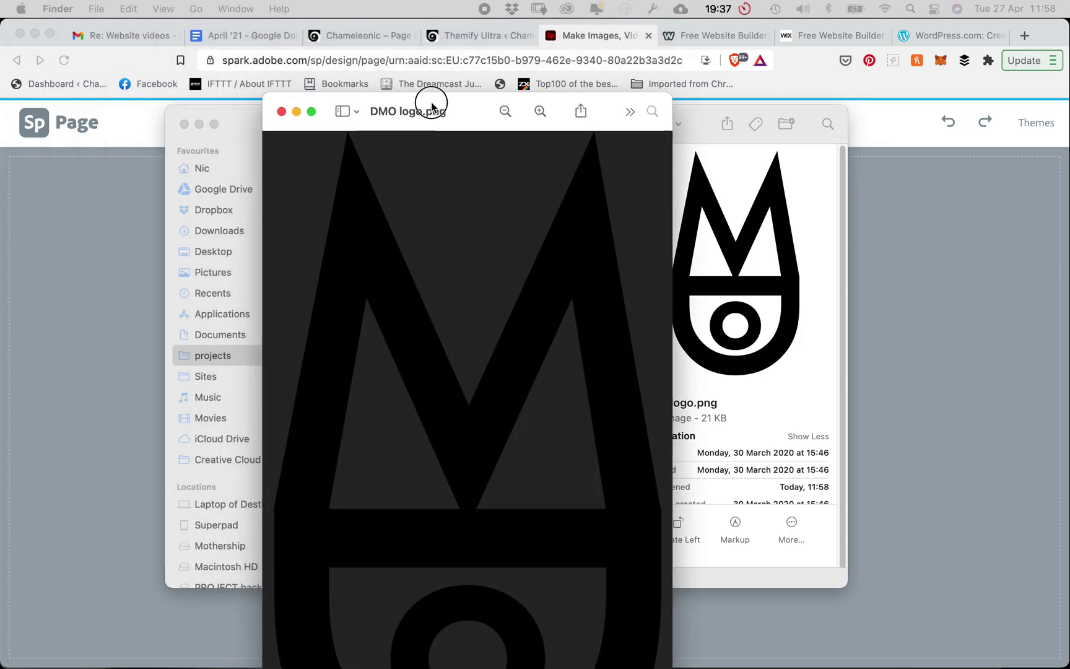
Resize the DMO logo.png image proportionally to a width of 100 pixels
left_click_drag(430, 99, 251, 9)
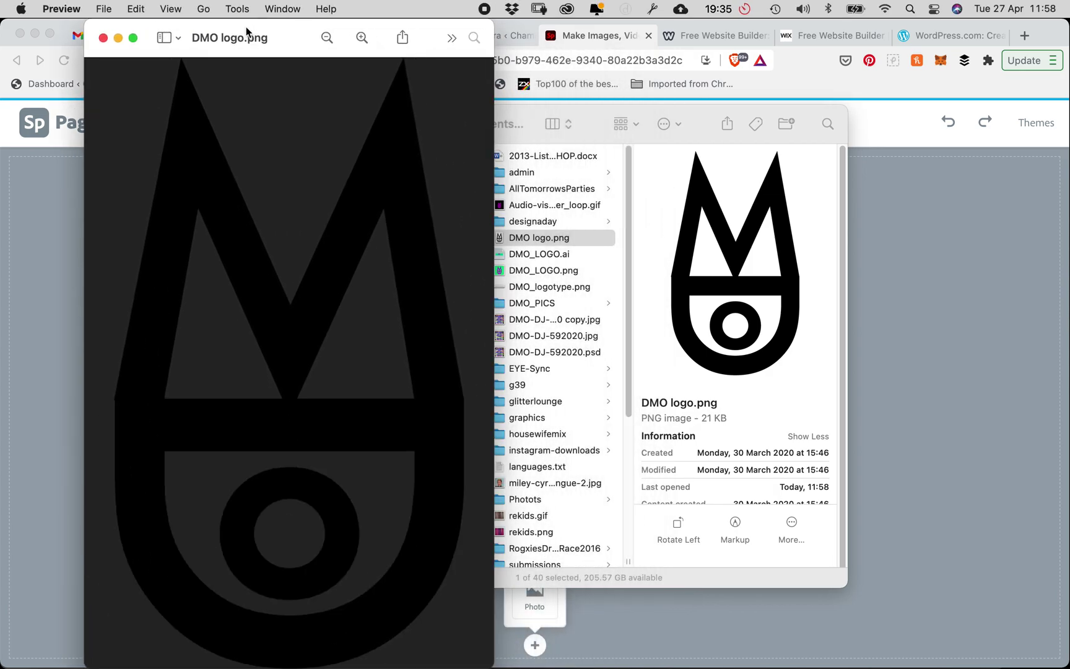
left_click(248, 11)
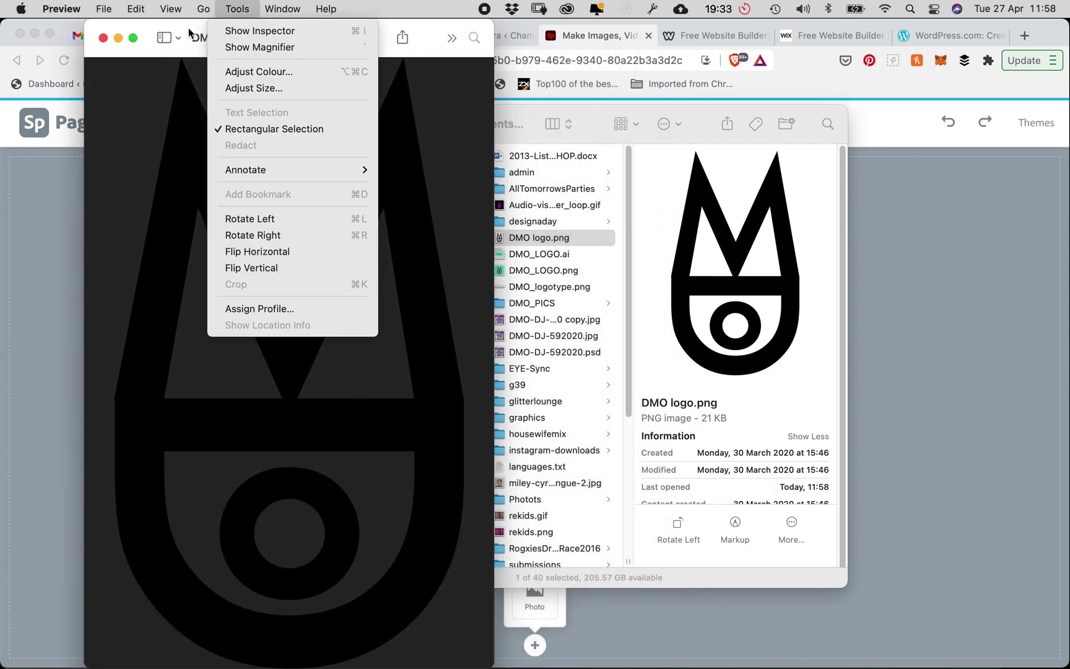
left_click(226, 18)
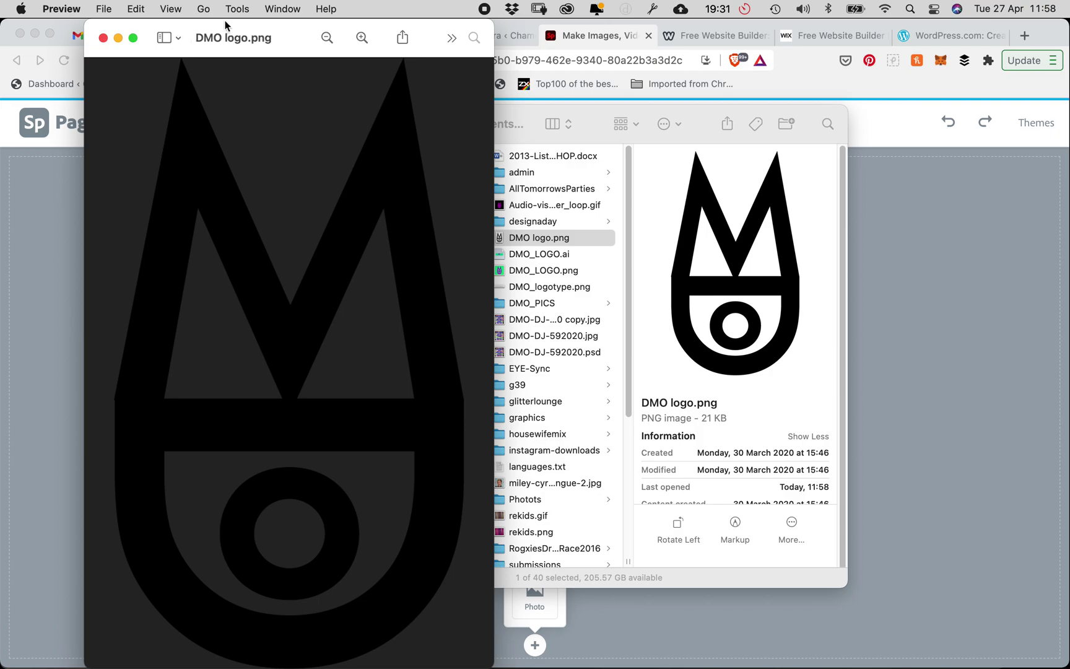
left_click_drag(278, 31, 301, 33)
left_click(278, 37)
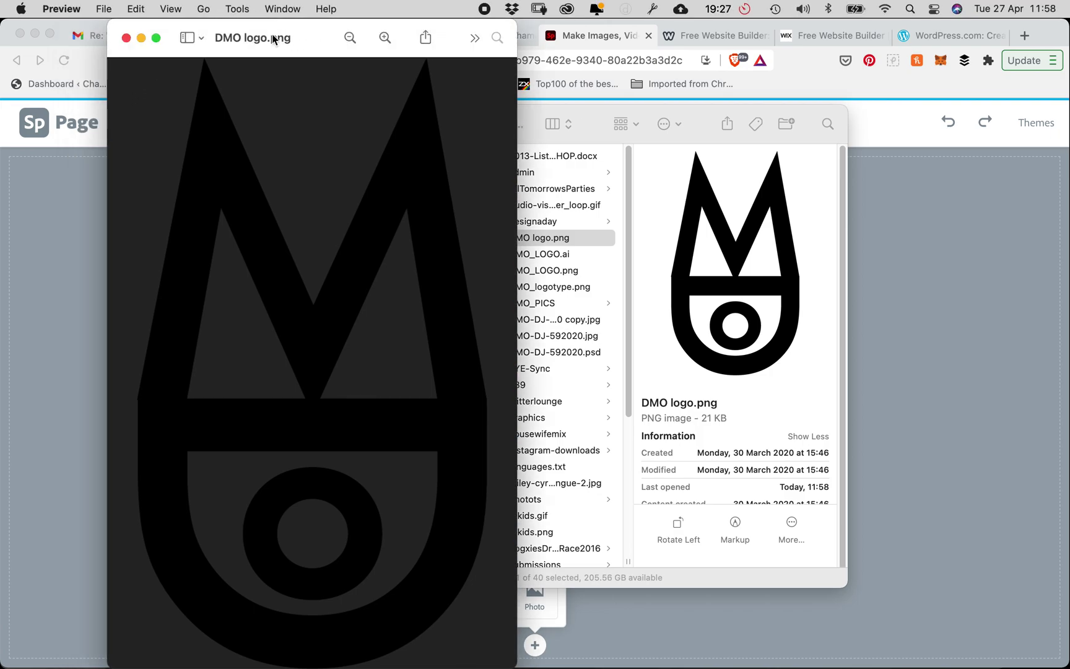
left_click(239, 8)
left_click(243, 88)
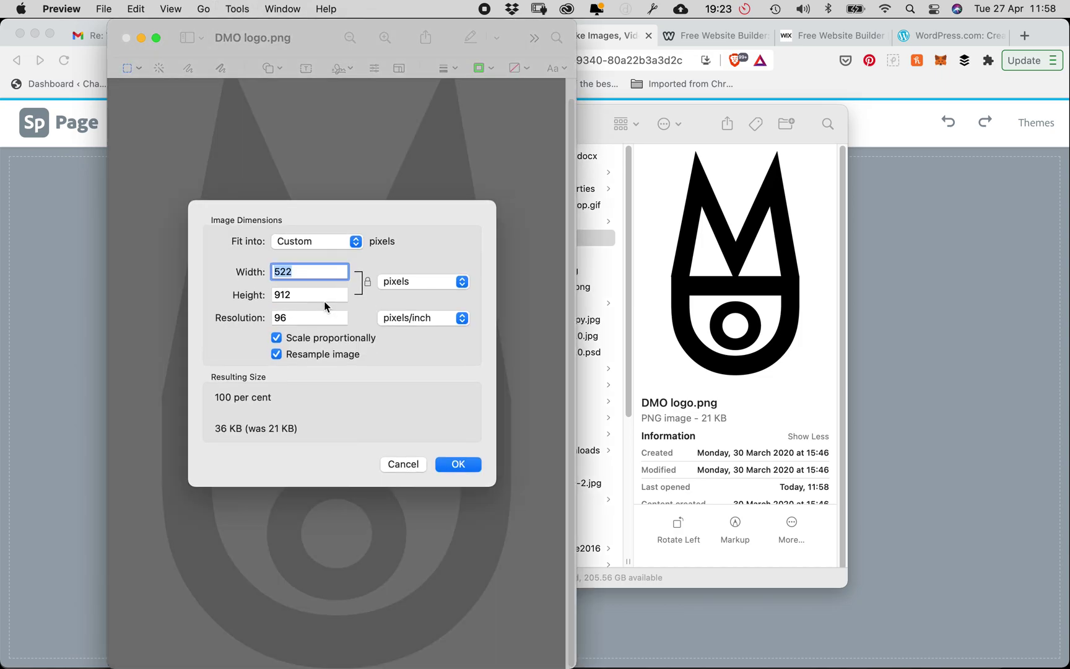
left_click(309, 319)
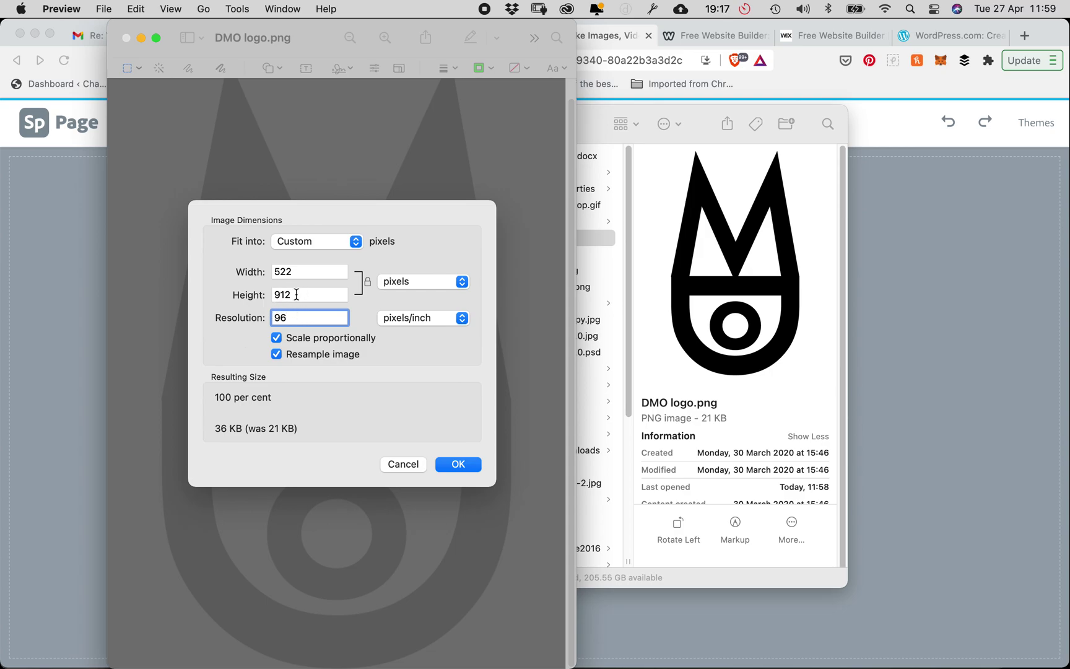
left_click(295, 273)
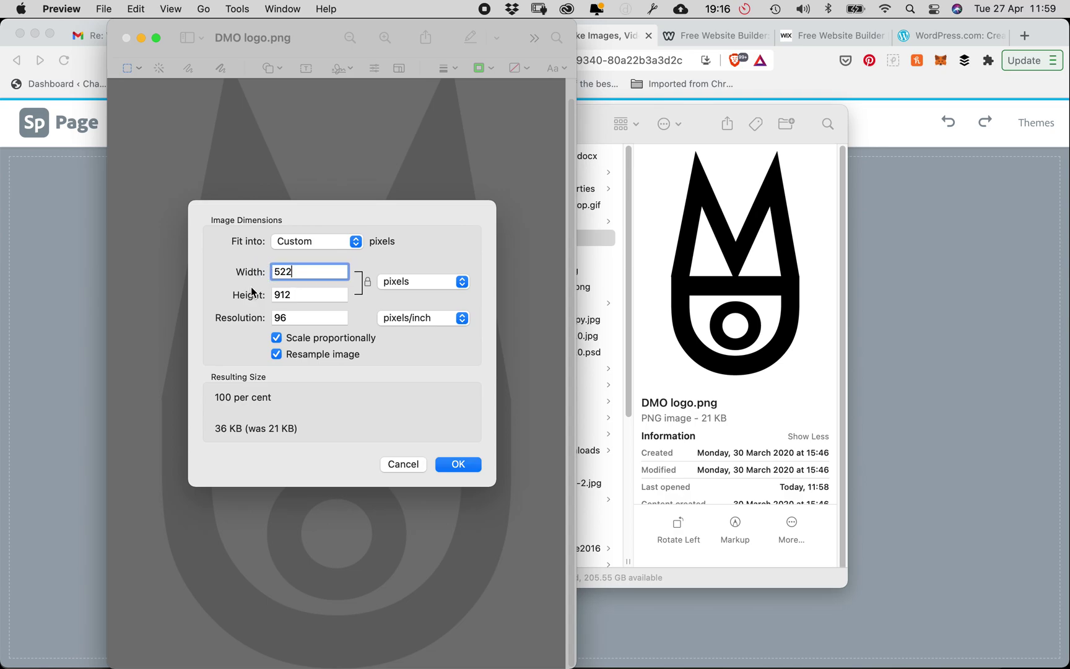
double_click(282, 273)
type("100")
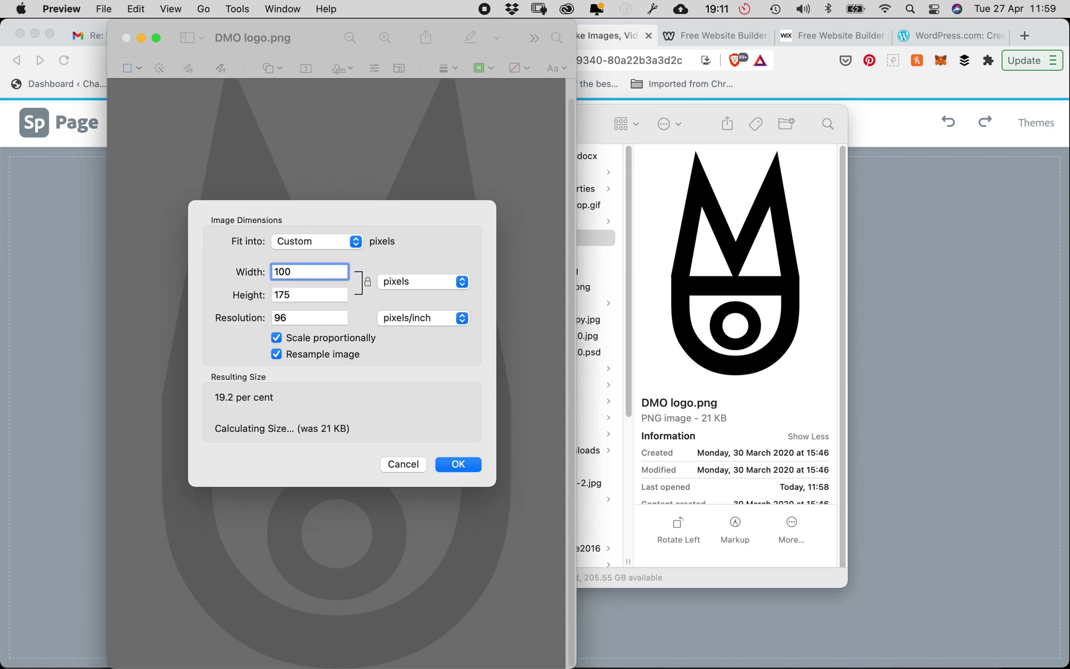
key("Return")
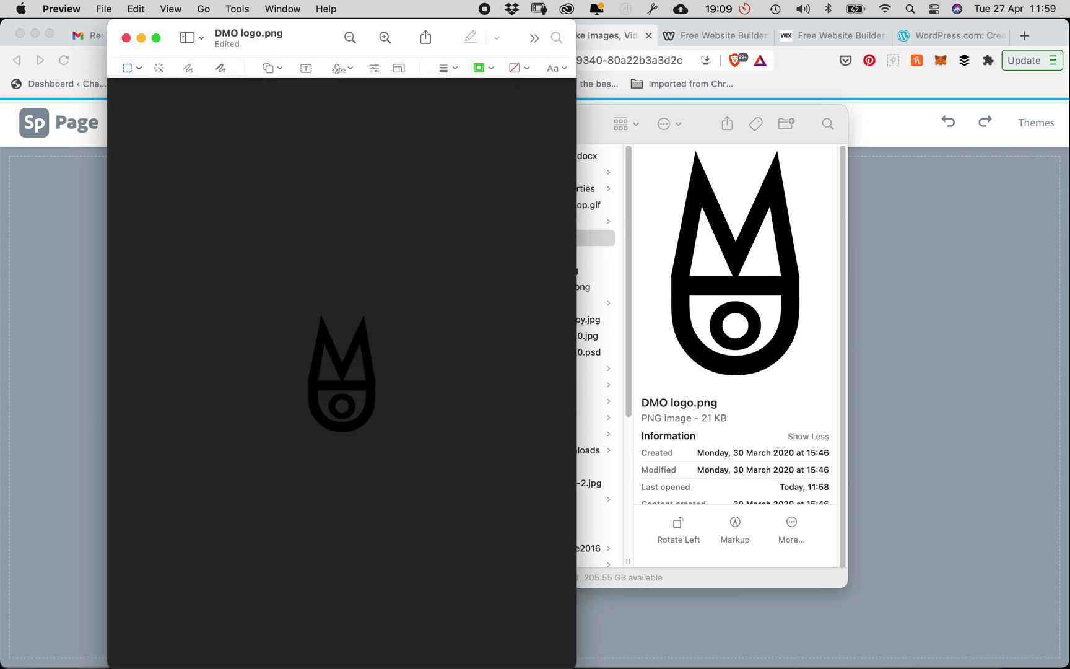
Export the resized logo as a PNG named DMO logo small into the ZiaTorta folder under projects
left_click(104, 8)
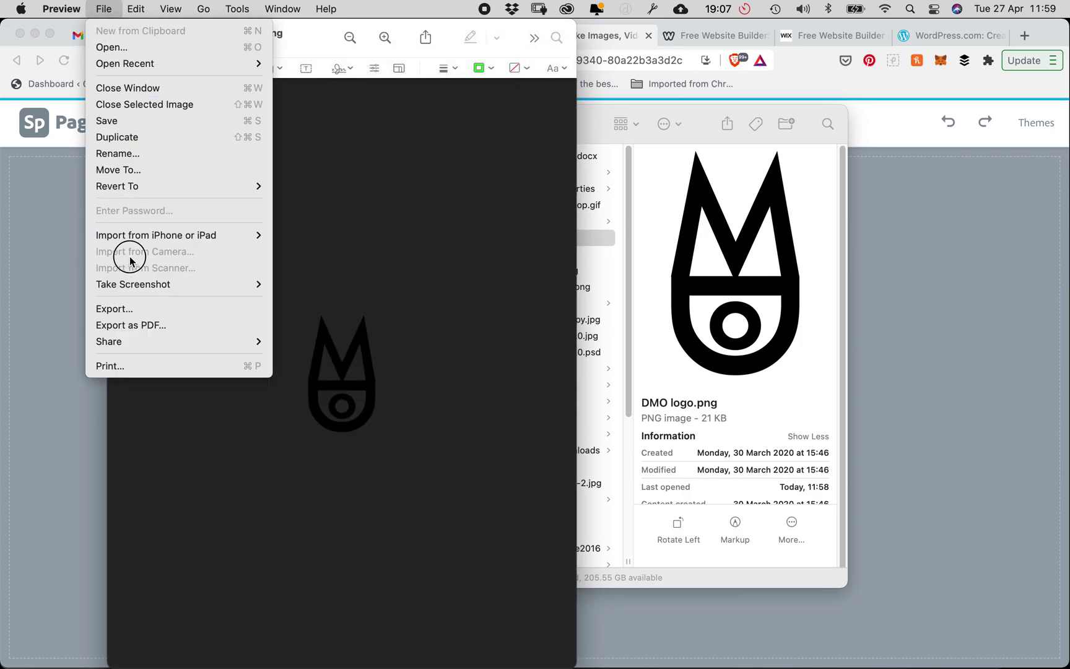
left_click(137, 312)
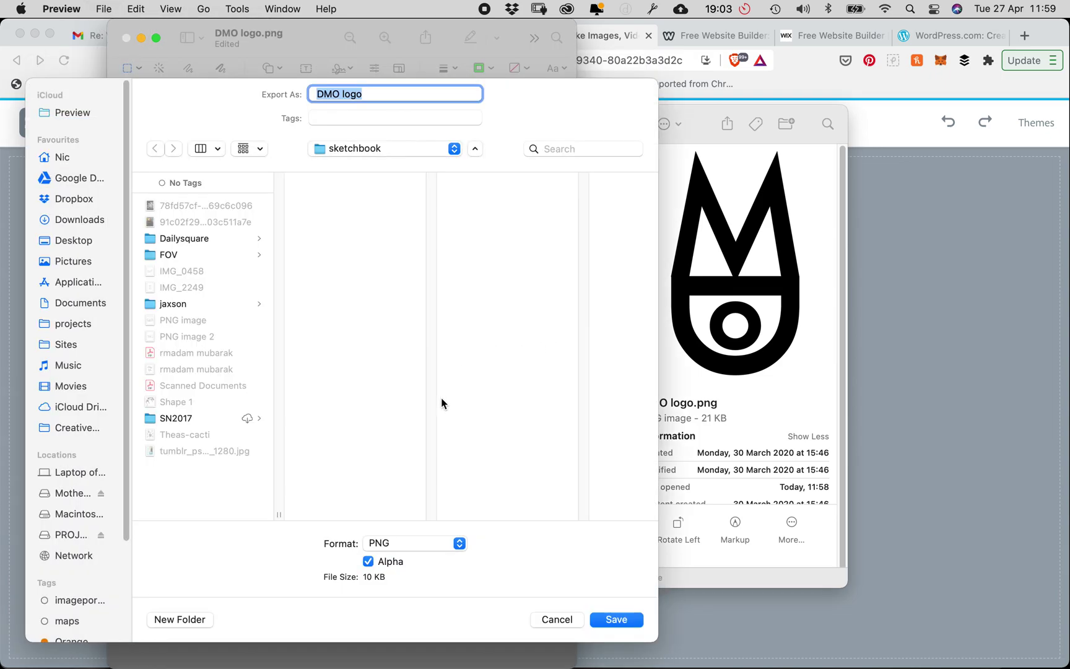
left_click(70, 323)
left_click_drag(276, 269, 218, 492)
left_click(205, 507)
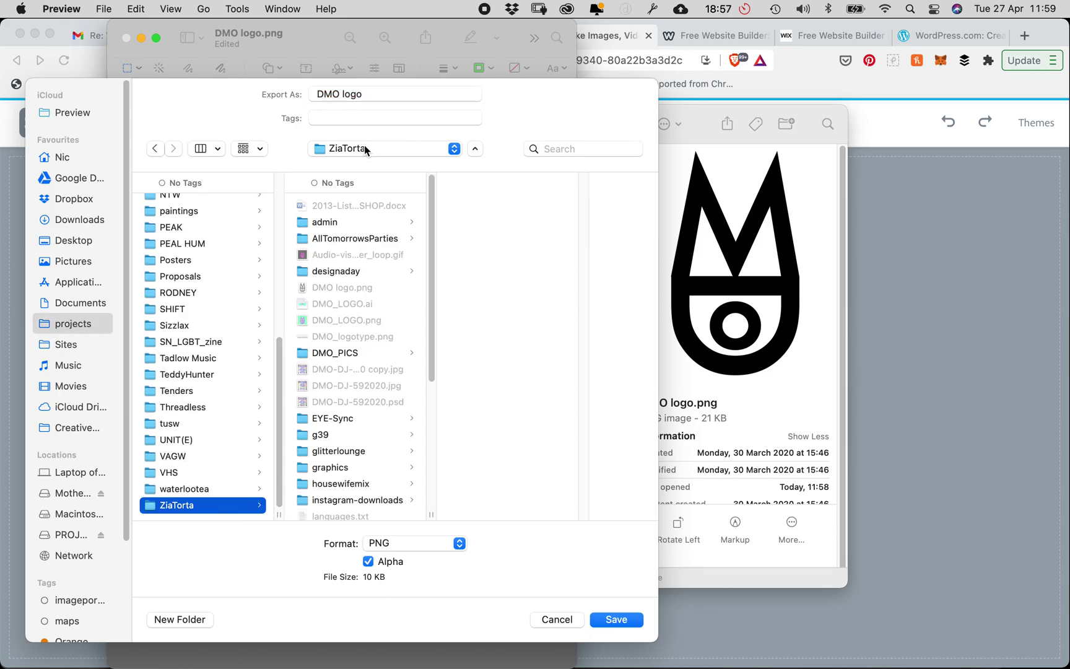
left_click(368, 94)
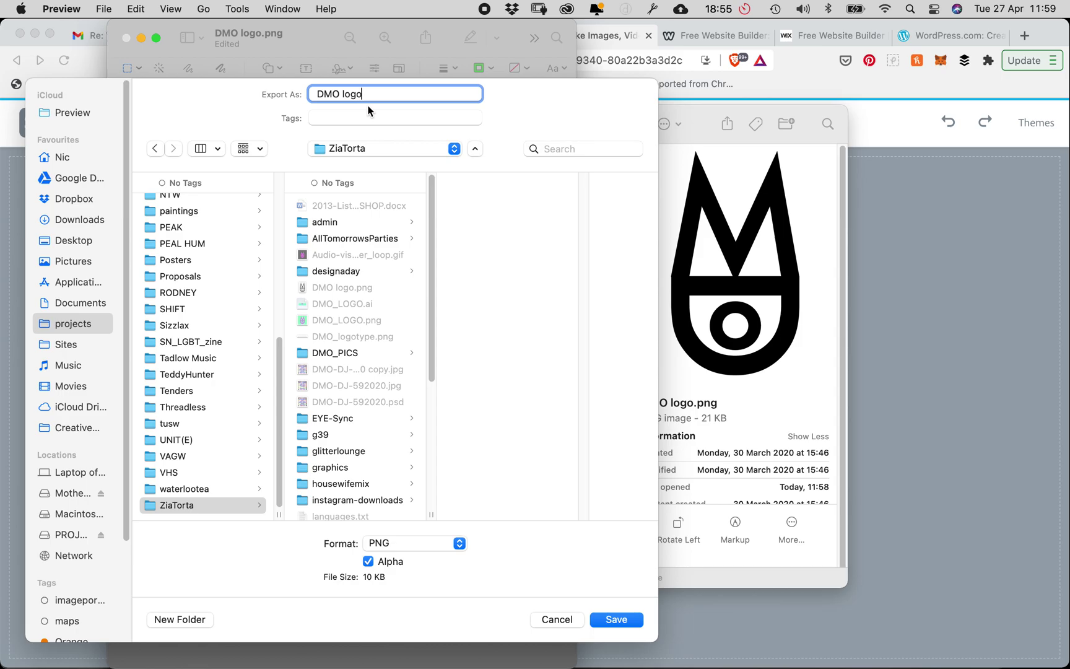
key("Return")
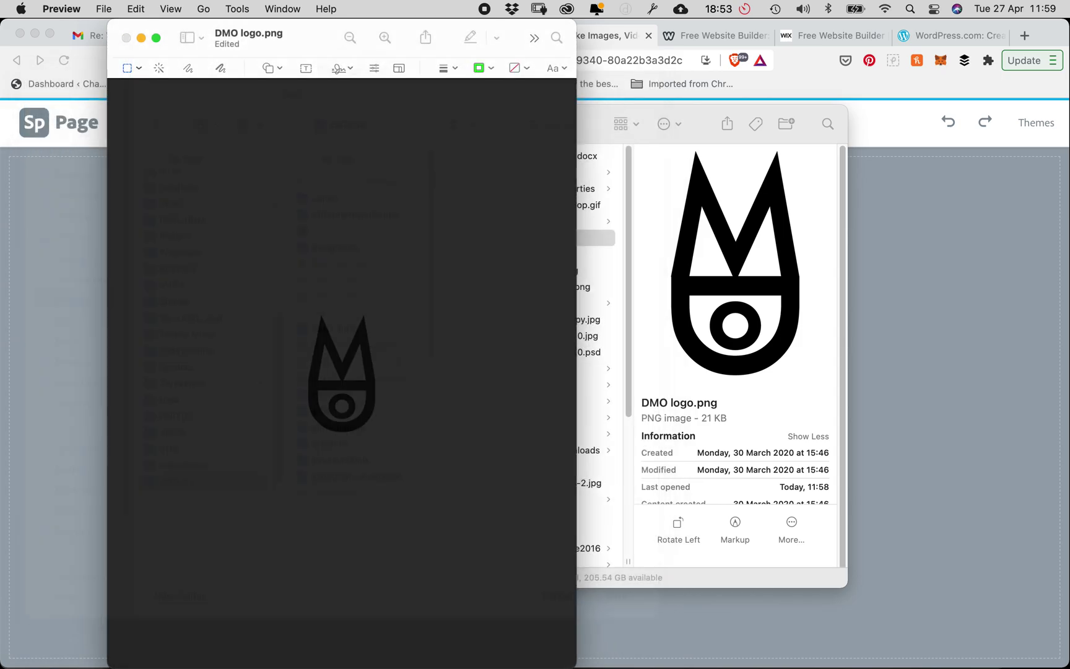
Switch back to Adobe Spark in Brave and upload DMO logo small from the ZiaTorta folder as the title section's photo
left_click(857, 249)
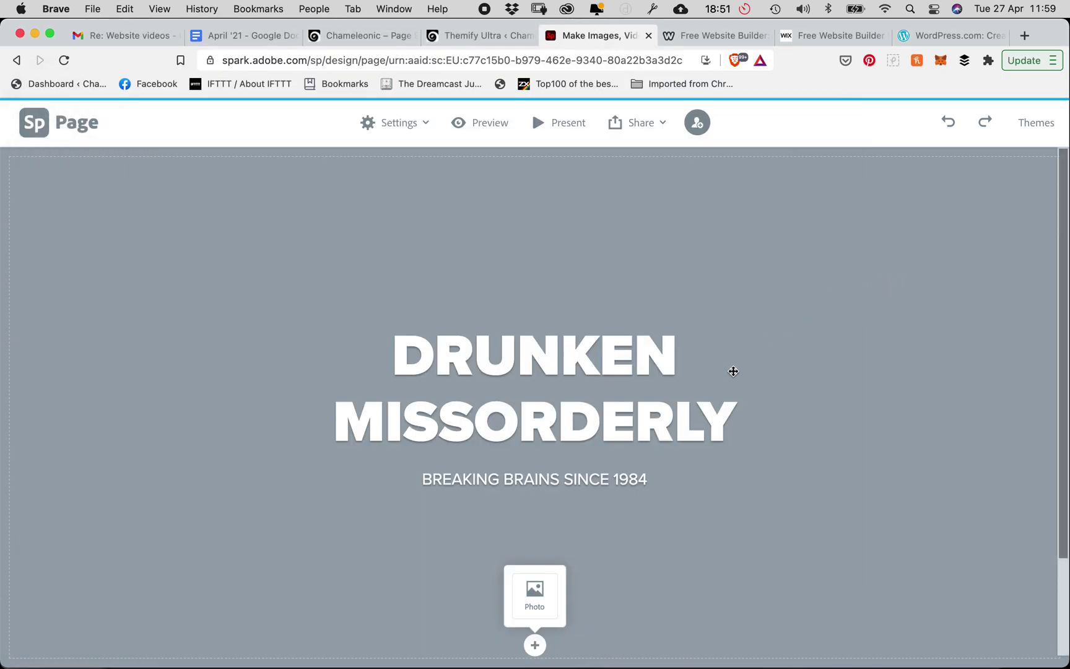
left_click(537, 604)
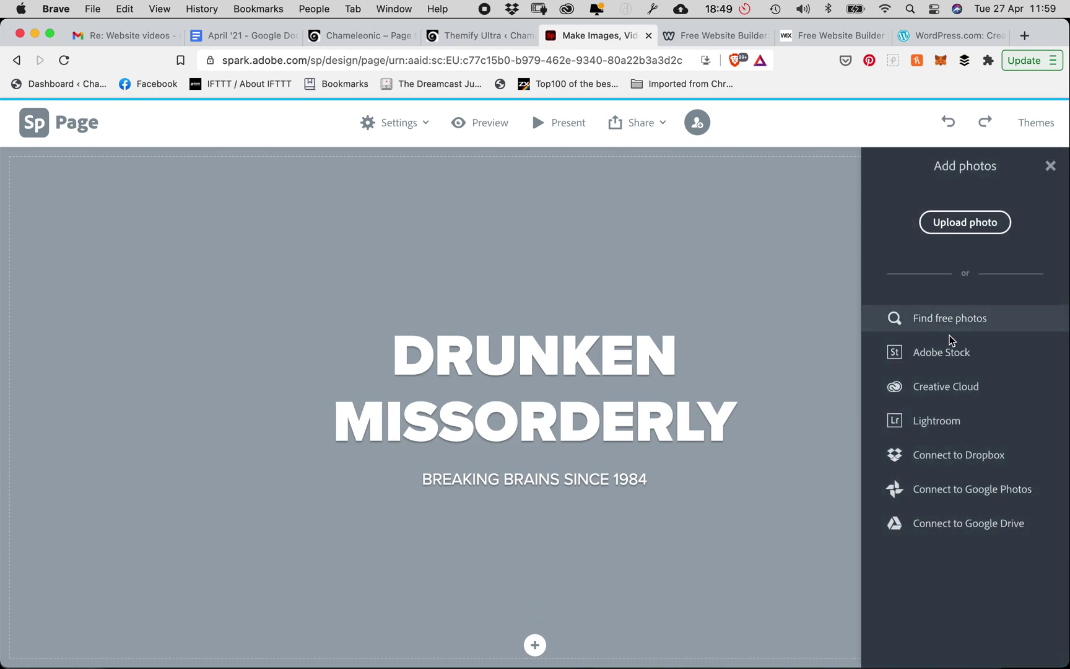
left_click(949, 220)
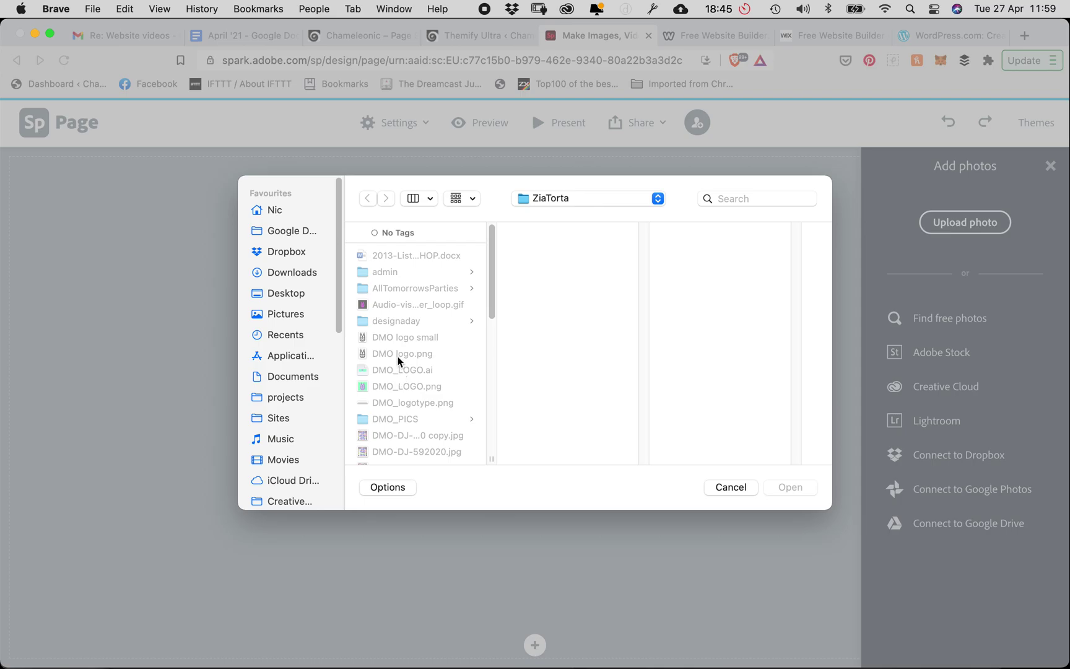
left_click(399, 338)
left_click(796, 489)
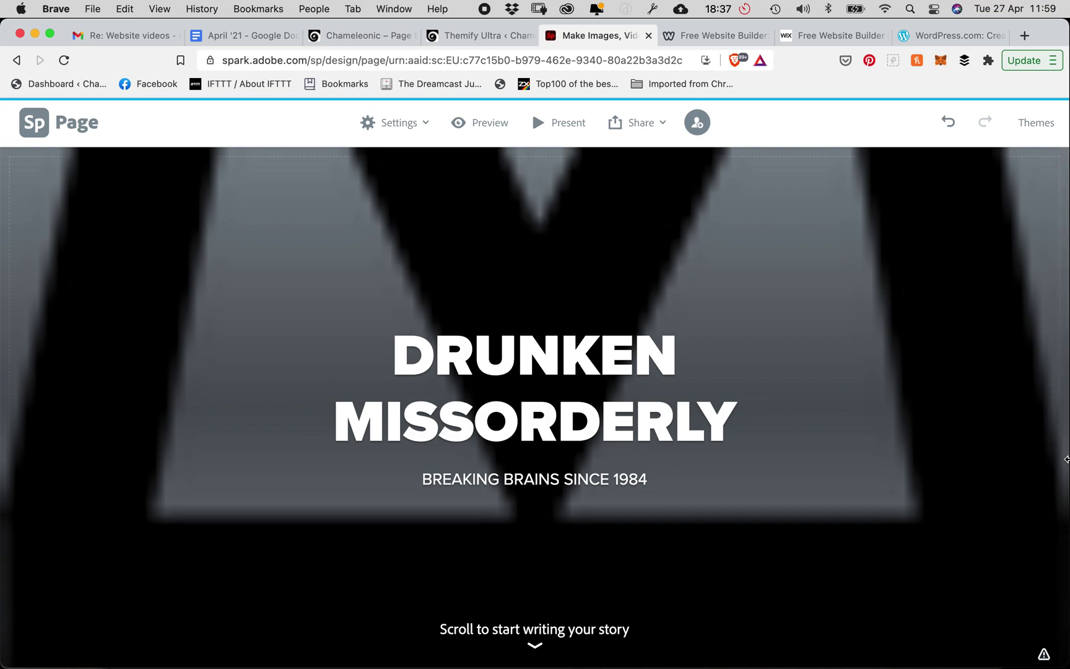
Add DMO logo small from the ZiaTorta folder as a photo in the section below the title
left_click(1058, 605)
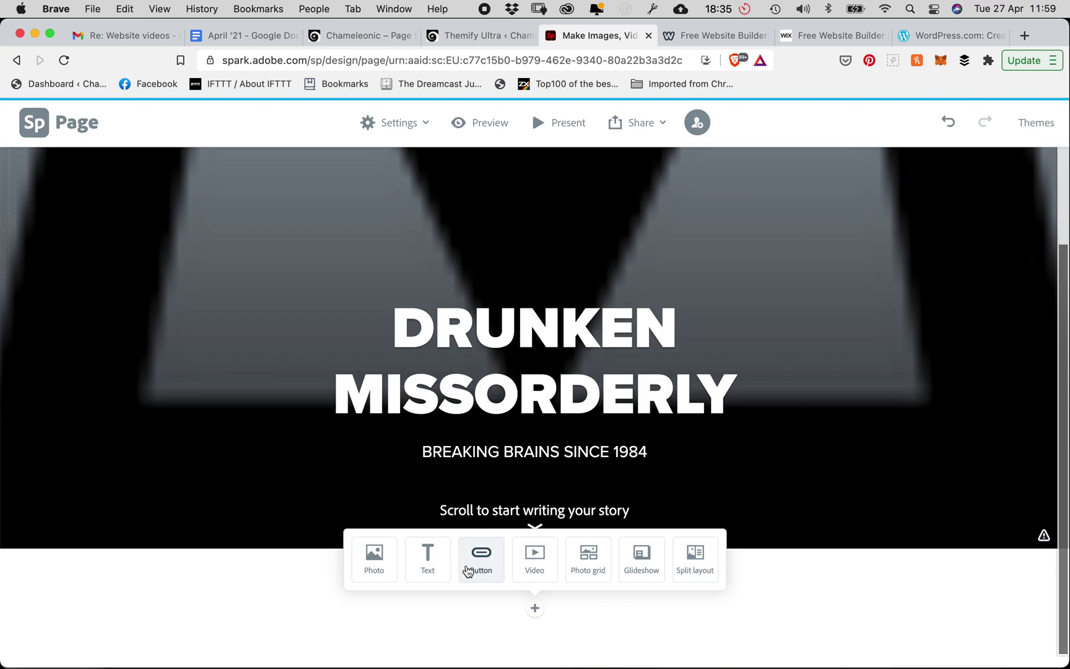
left_click(373, 561)
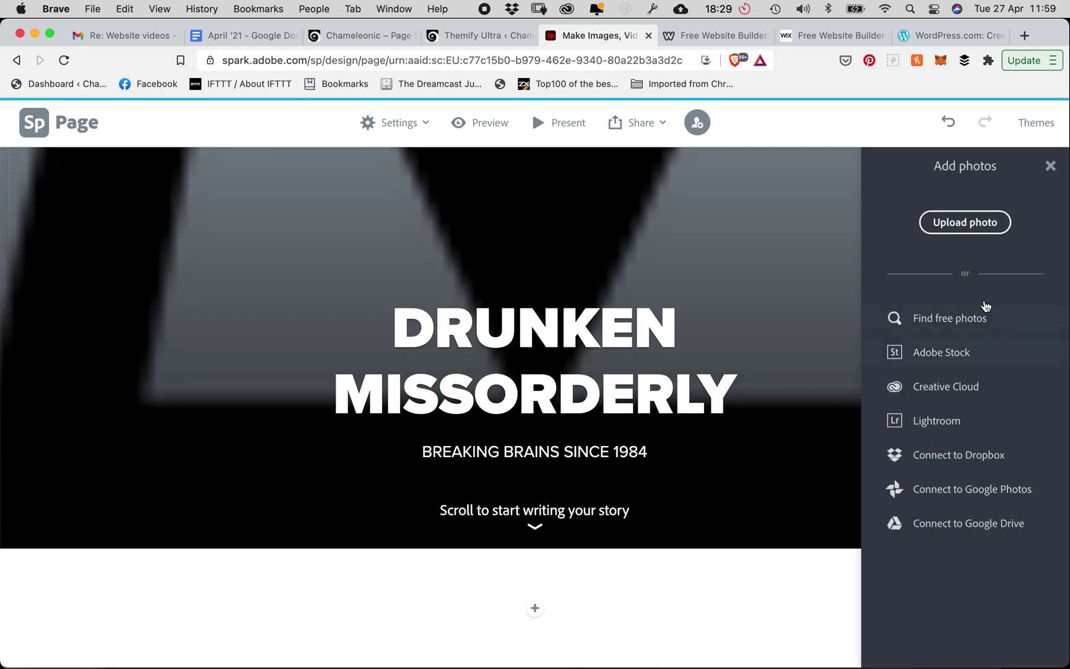
left_click(965, 231)
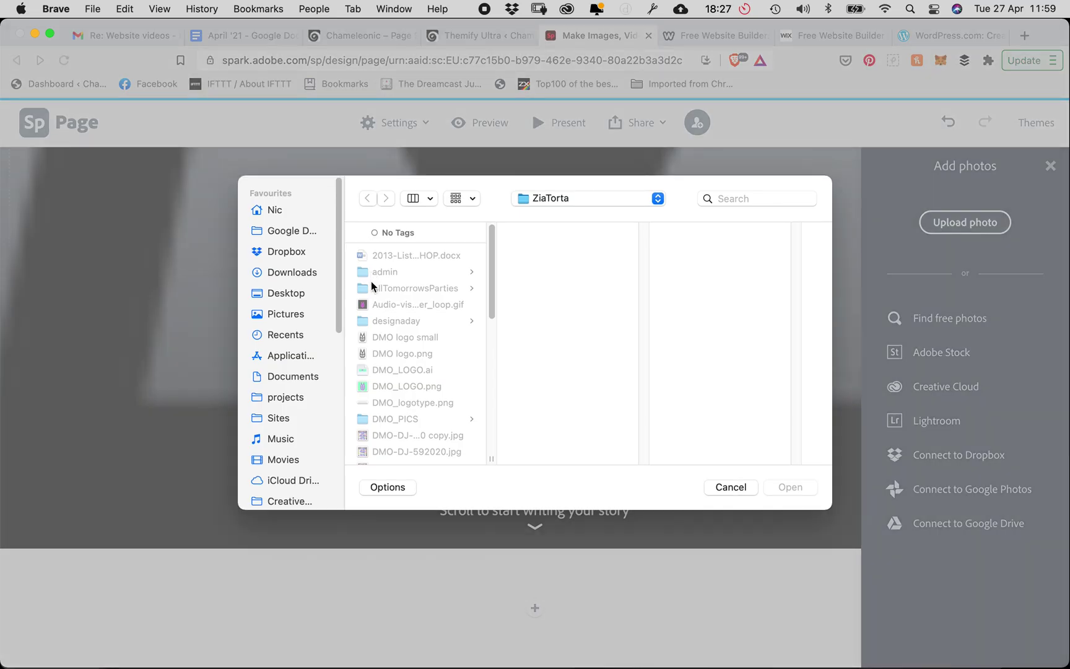
left_click(384, 338)
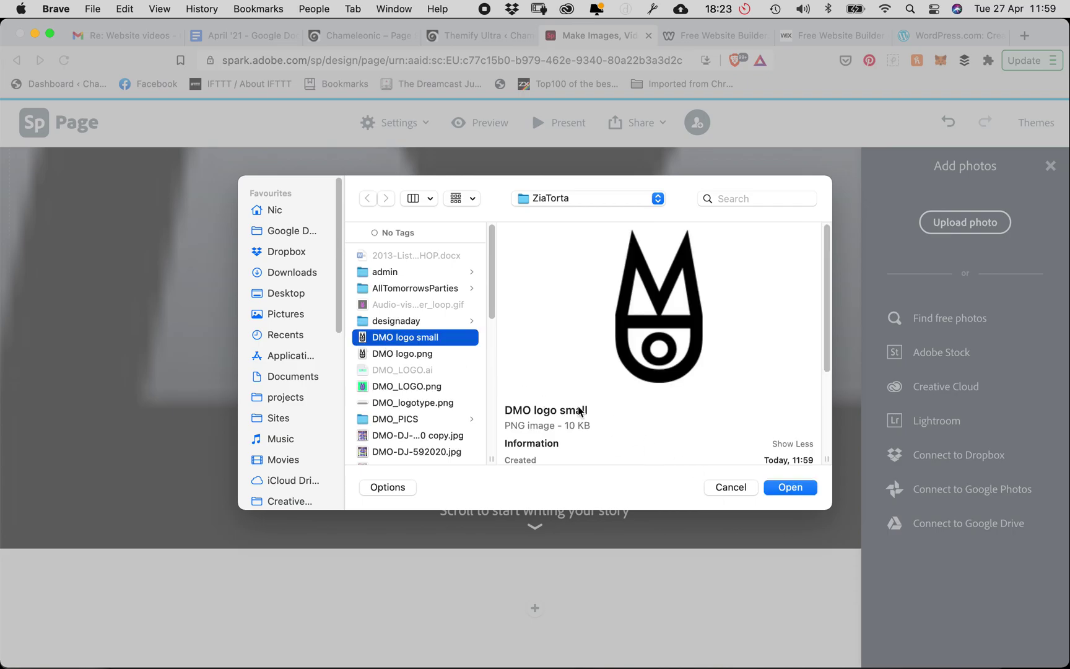
left_click(791, 487)
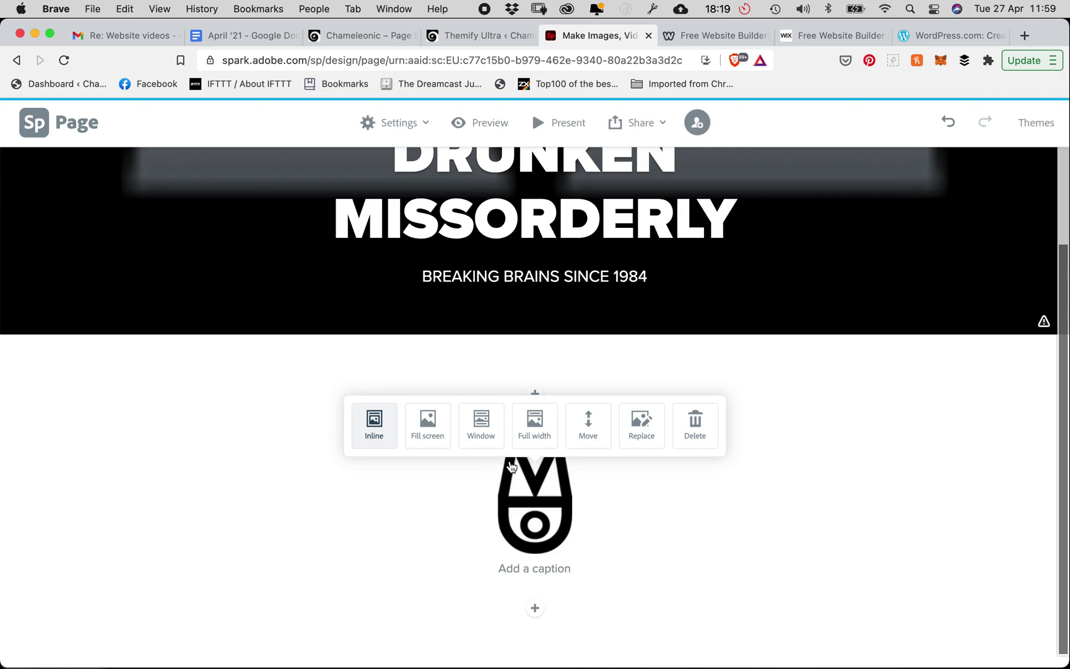
Remove the background photo from the title section
left_click(474, 499)
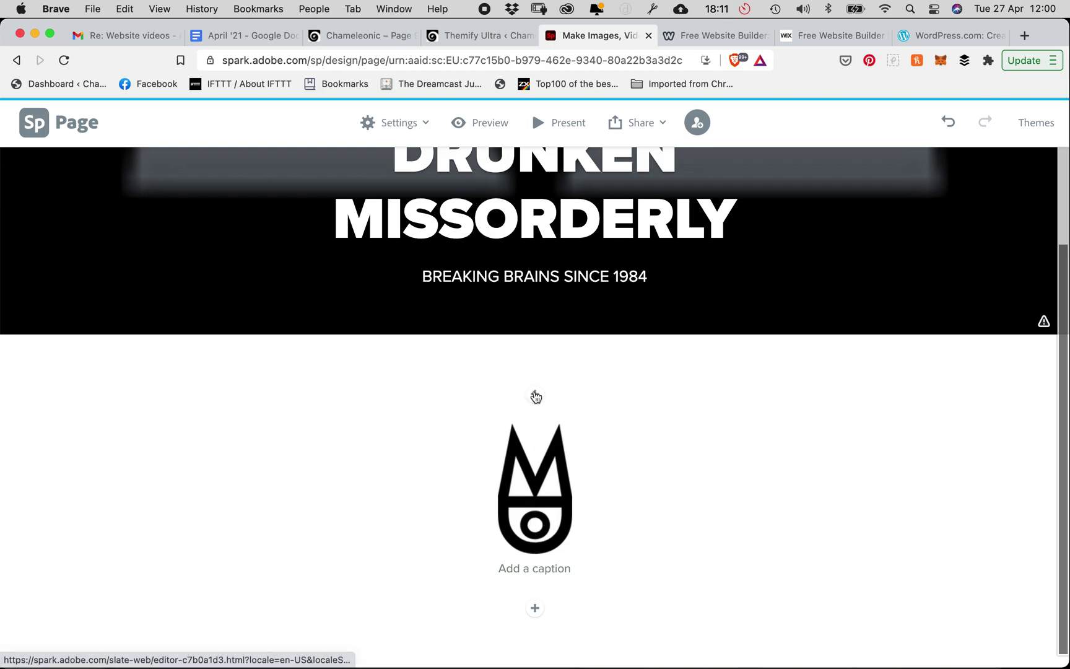
left_click_drag(1062, 378, 1061, 332)
left_click(807, 291)
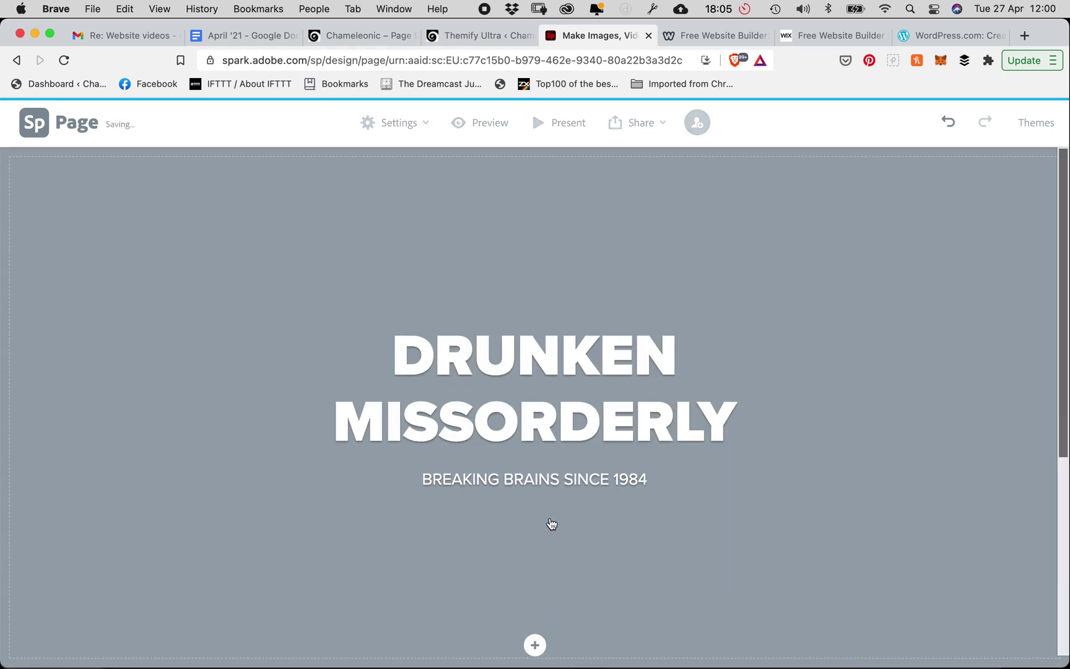
Apply the Dark brand theme of Drunken MissOrderly to the page
left_click_drag(1061, 346, 1055, 523)
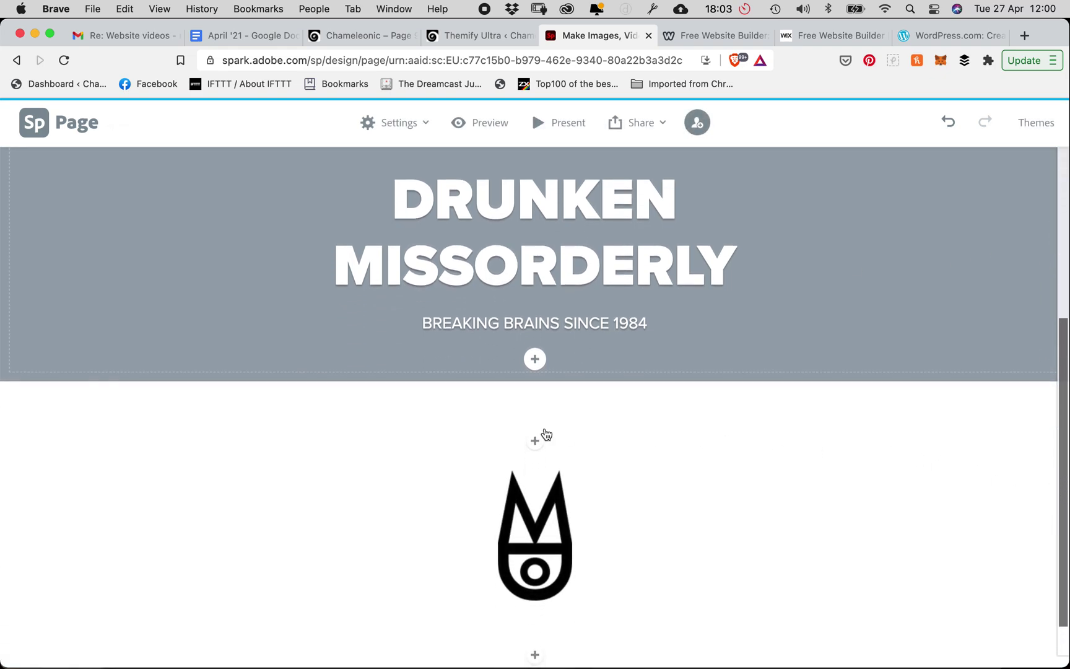
left_click_drag(1056, 399, 1062, 256)
scroll(865, 406, "down", 3)
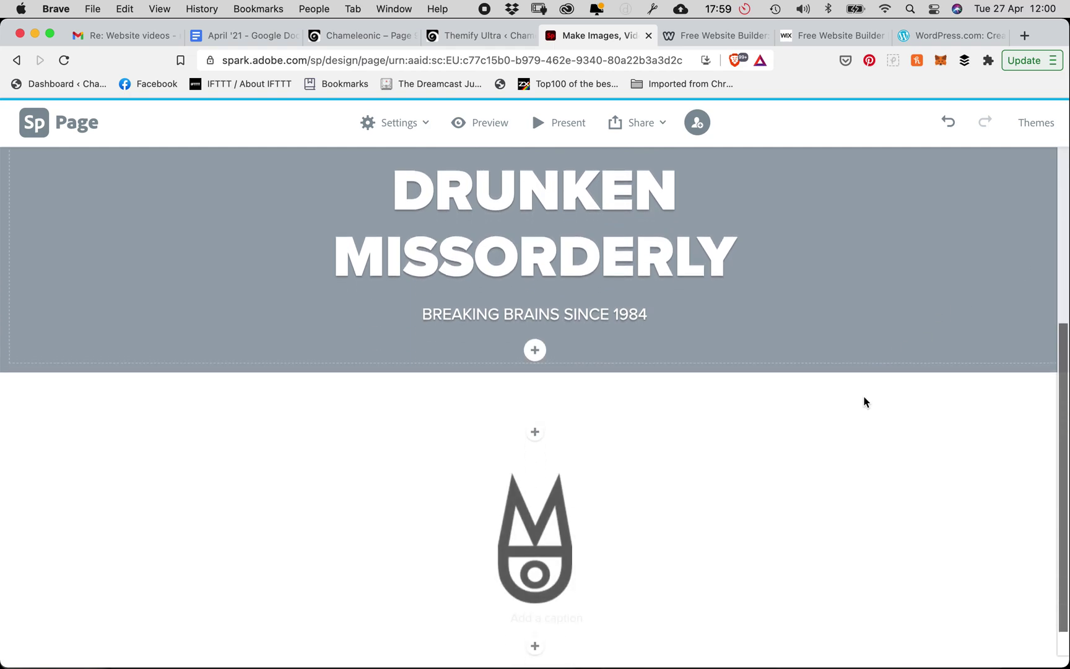
scroll(866, 308, "up", 3)
left_click(1028, 125)
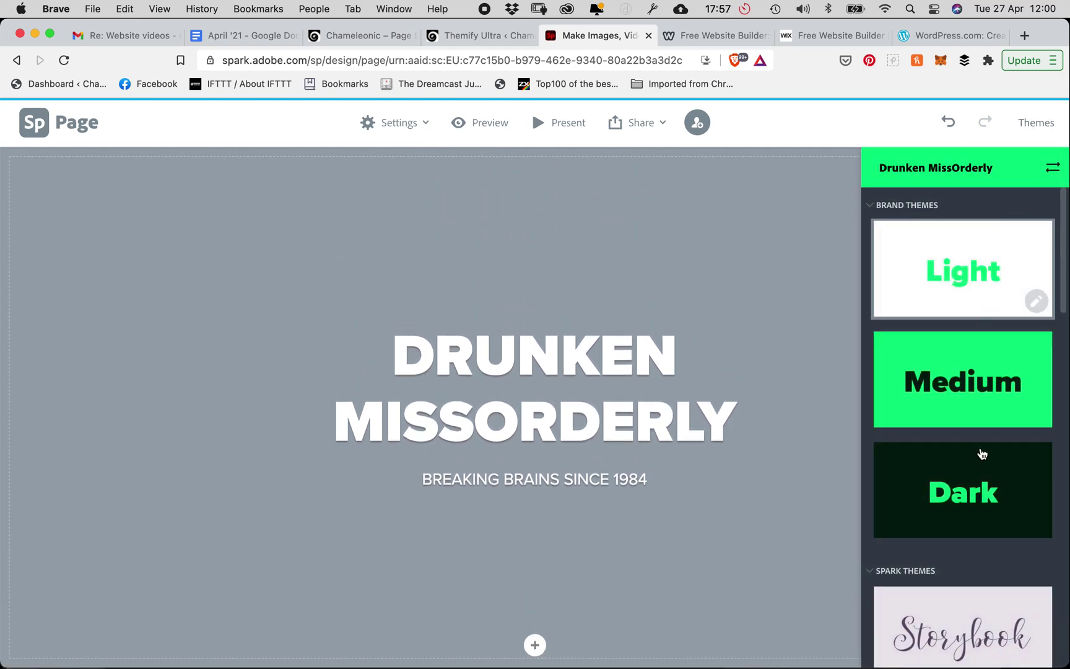
left_click(907, 490)
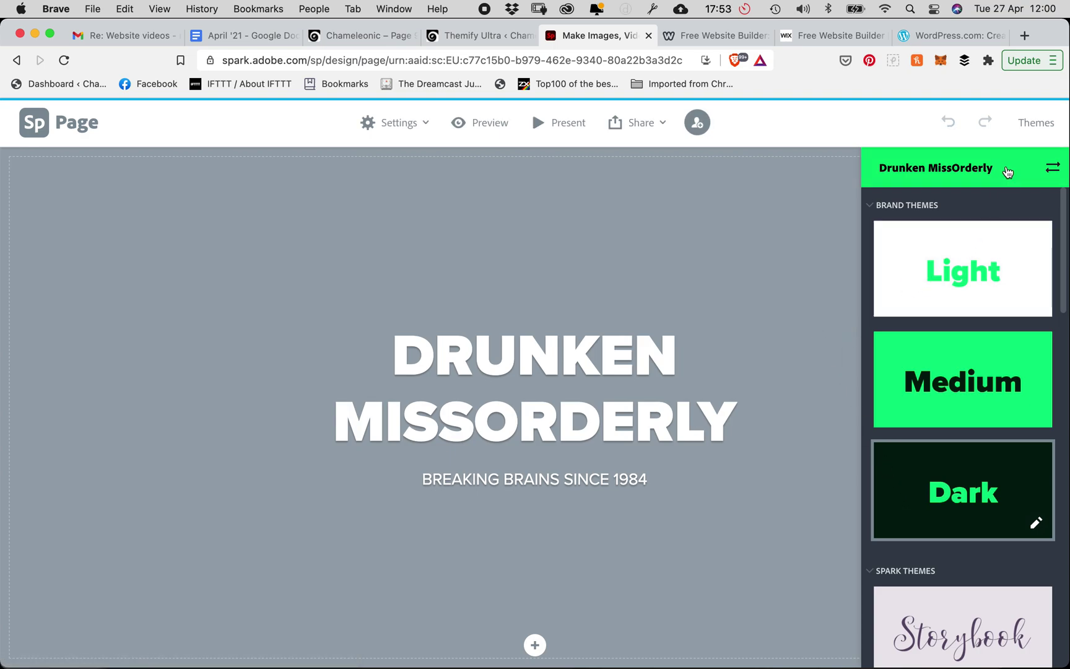
left_click(1053, 168)
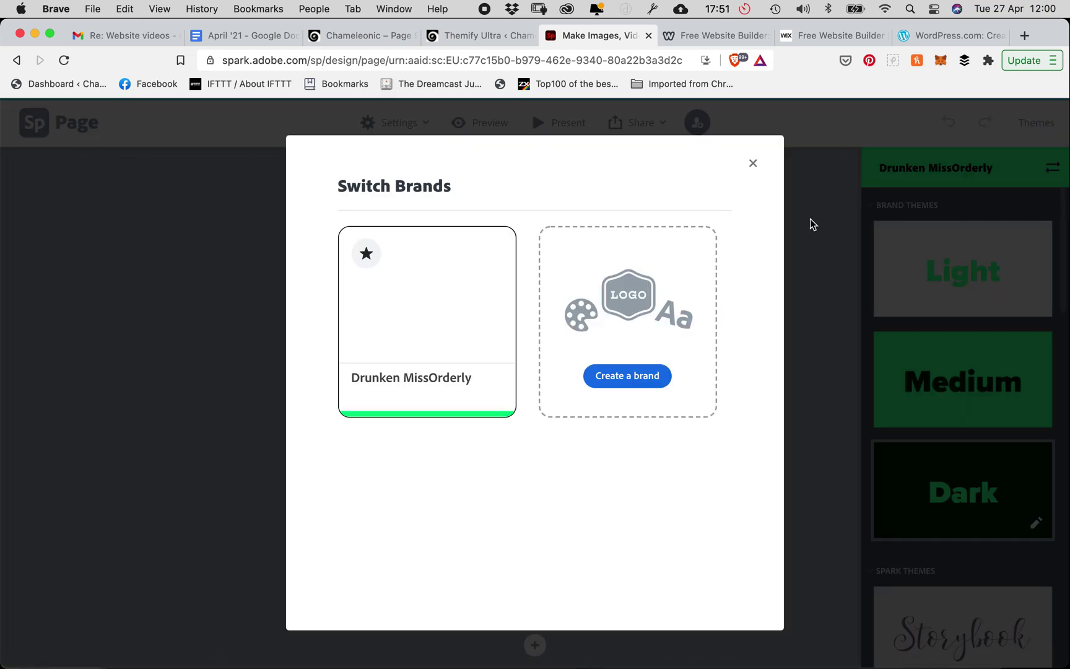
mouse_move(449, 304)
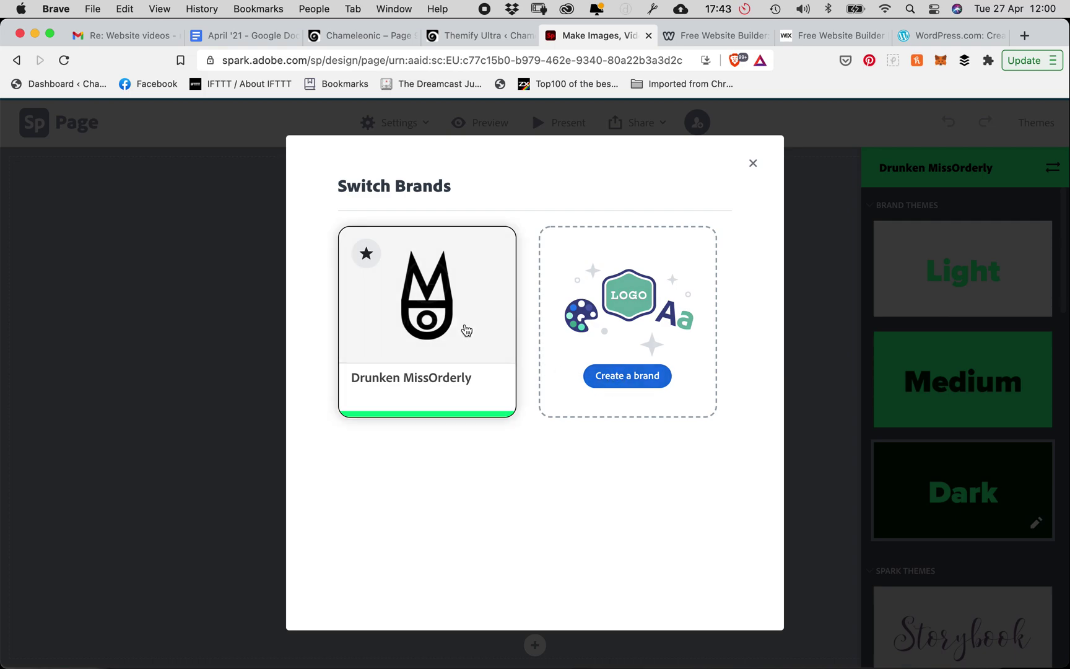
left_click(615, 376)
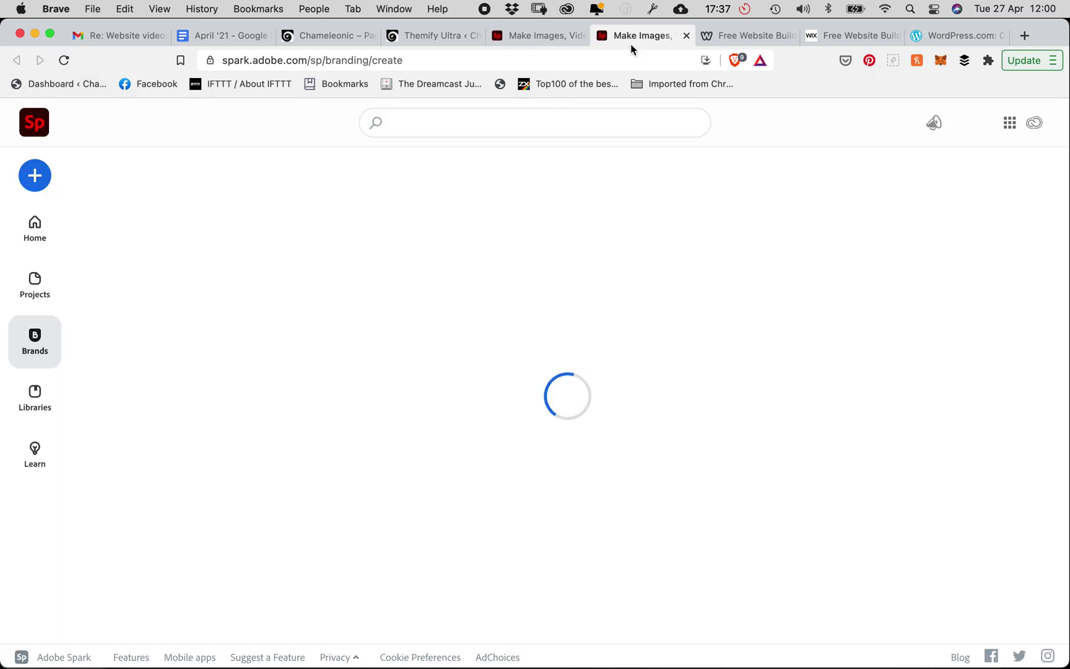
left_click(686, 37)
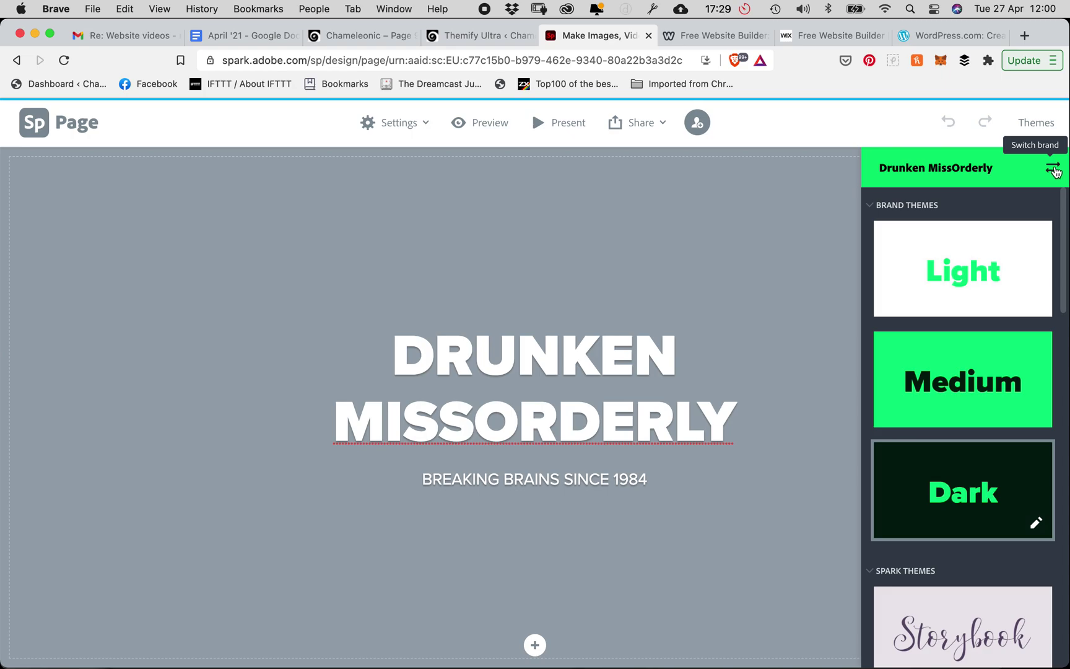
Choose the existing Drunken MissOrderly brand for the page
left_click(1054, 171)
left_click(436, 343)
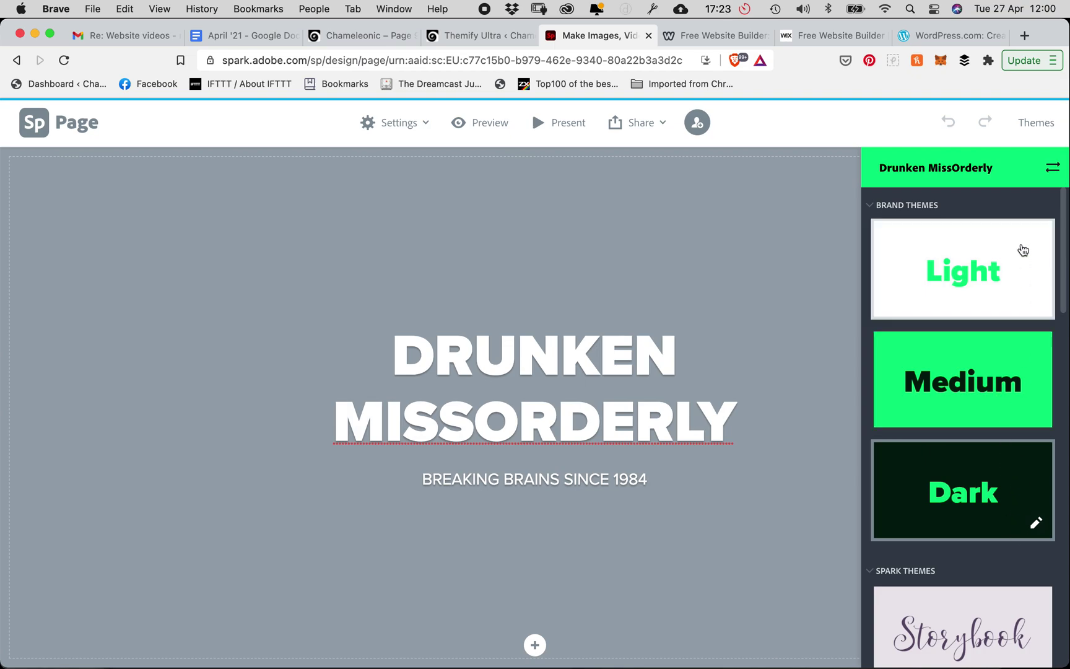
Start creating a new brand and upload DMO logo.png from the ZiaTorta folder as its logo
left_click(1053, 167)
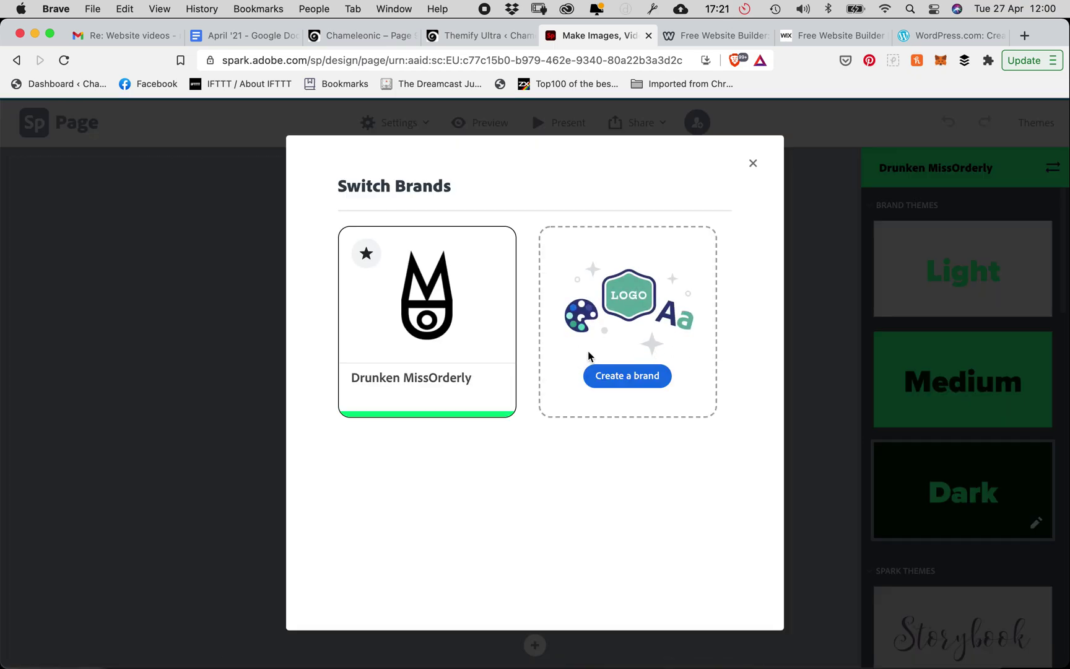
left_click(592, 376)
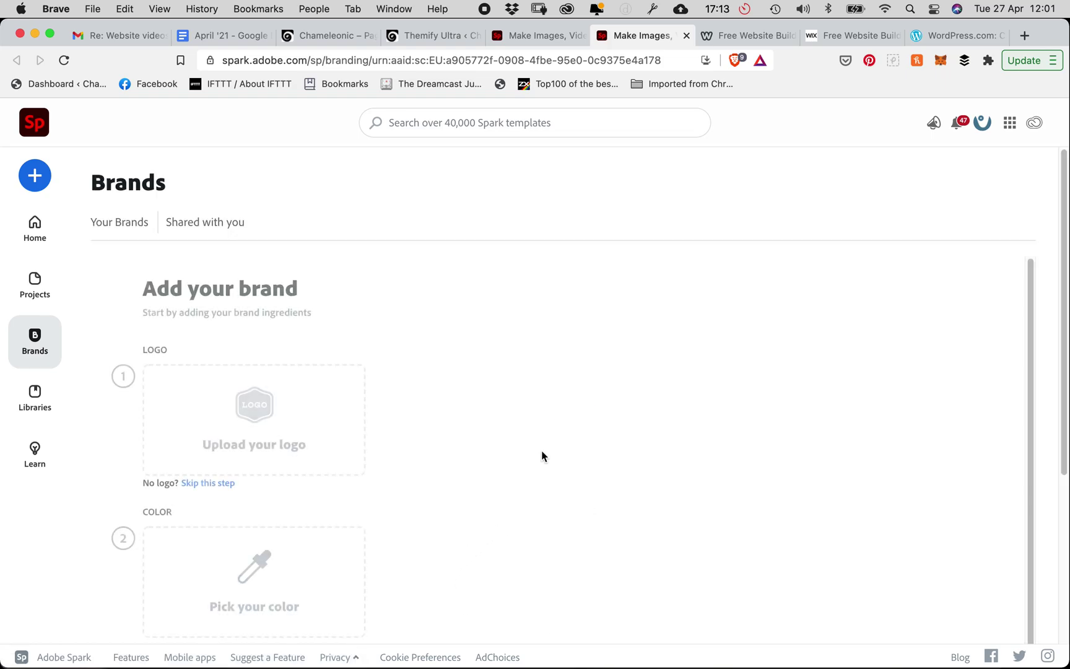
left_click(248, 413)
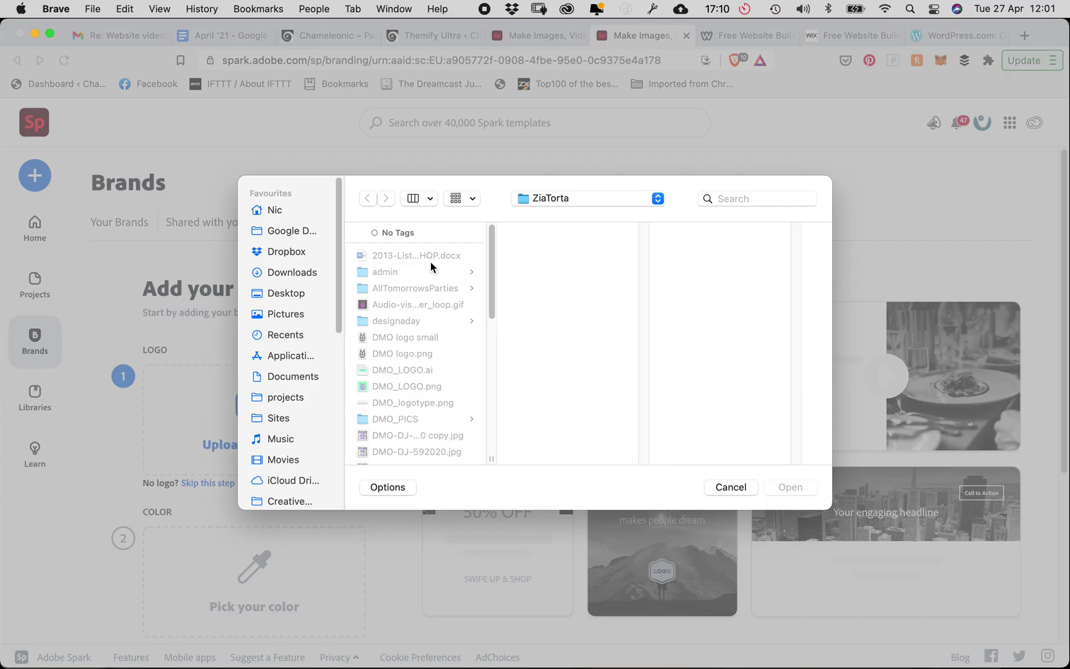
left_click(402, 353)
left_click(799, 489)
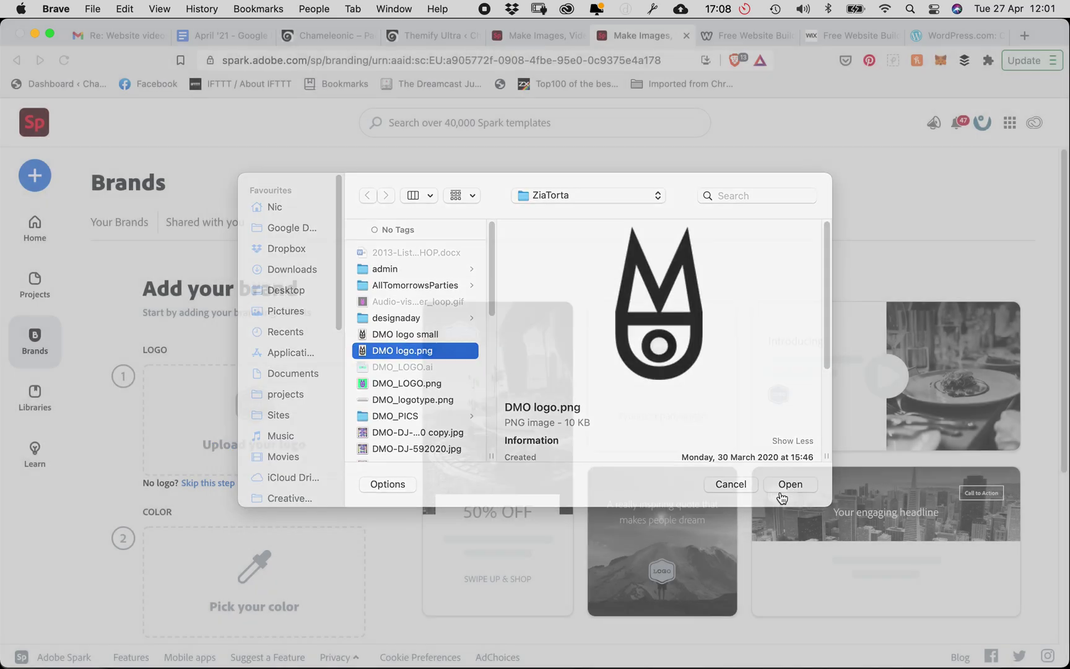